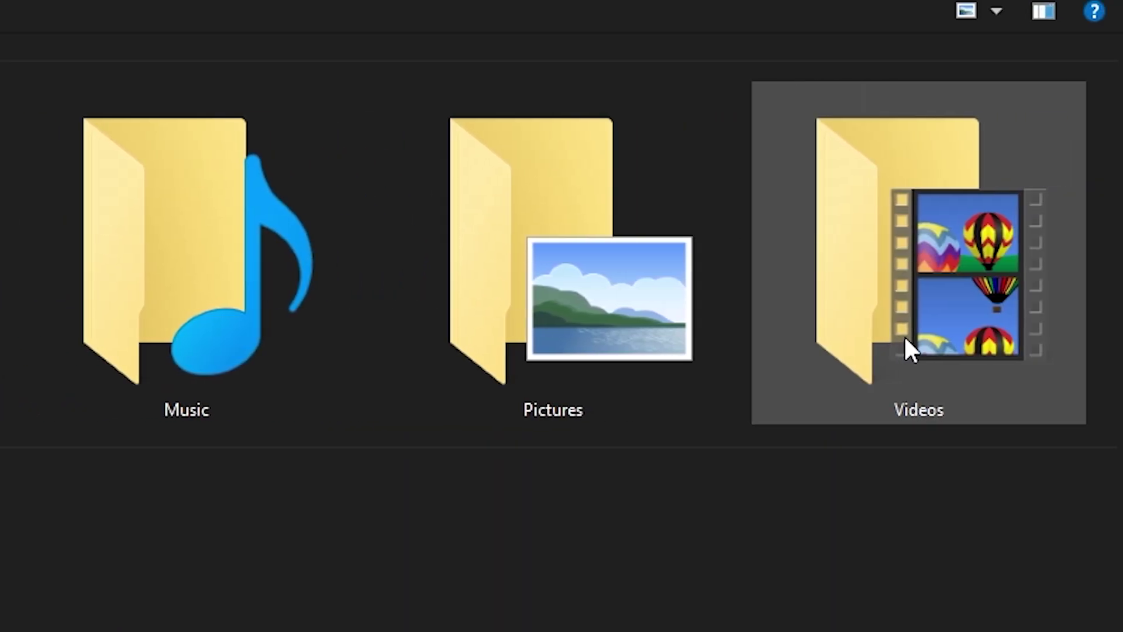
Open the Videos folder in This PC to reveal its Captures folder.
double_click(906, 345)
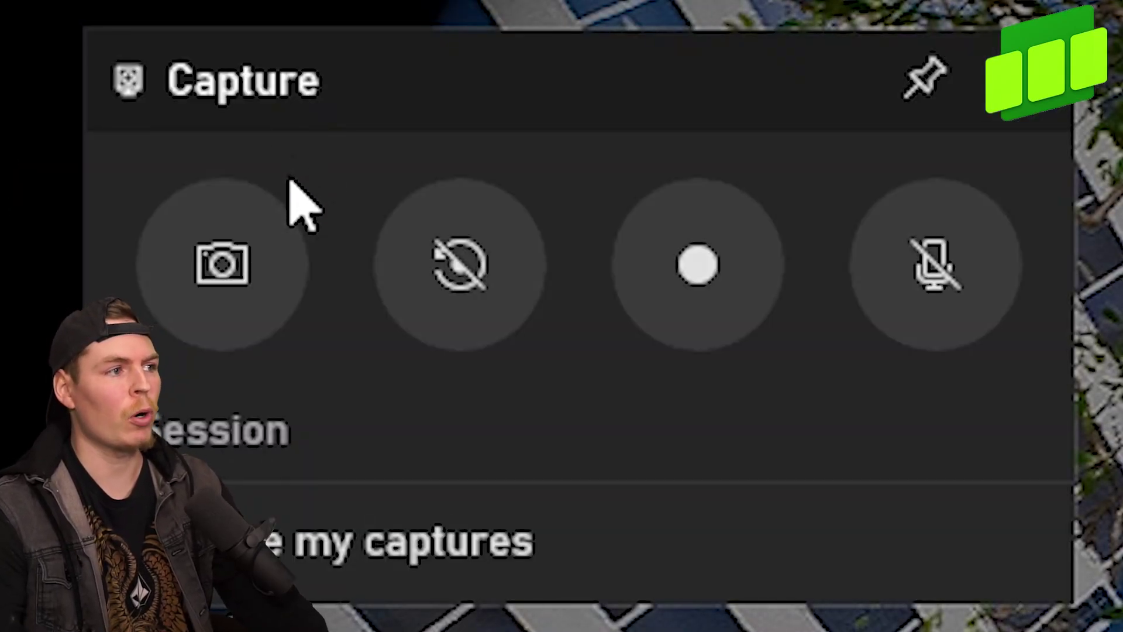
Capture a screenshot of the Session game from the Game Bar Capture widget.
left_click(222, 279)
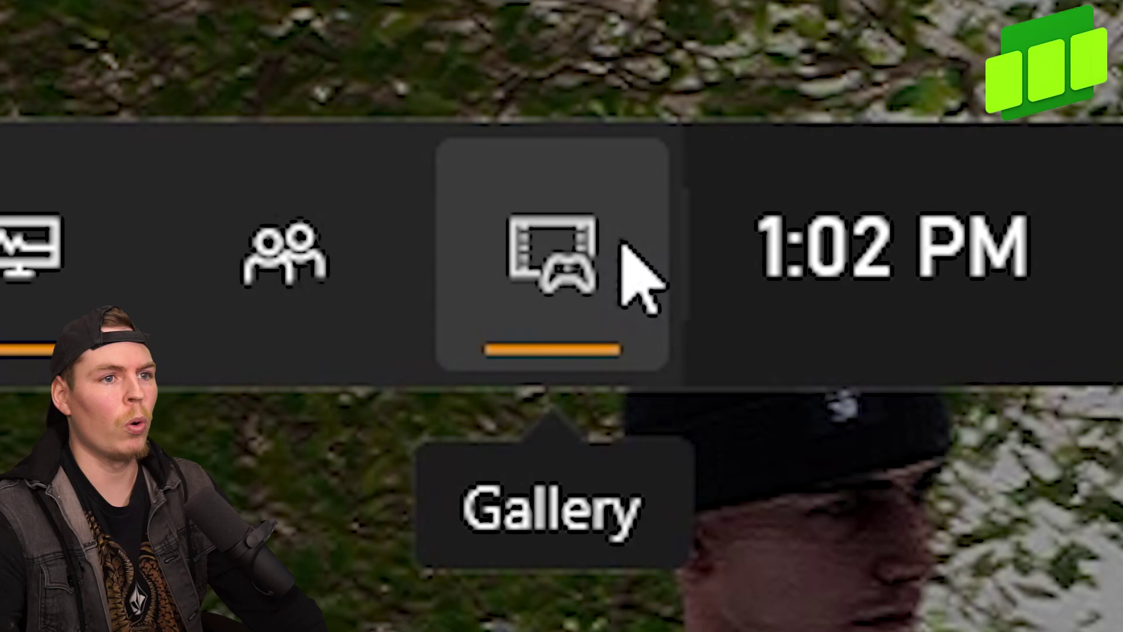
Browse the 1:00 PM and 12:57 PM screenshots in Gallery, then open their capture folder in File Explorer.
left_click(615, 338)
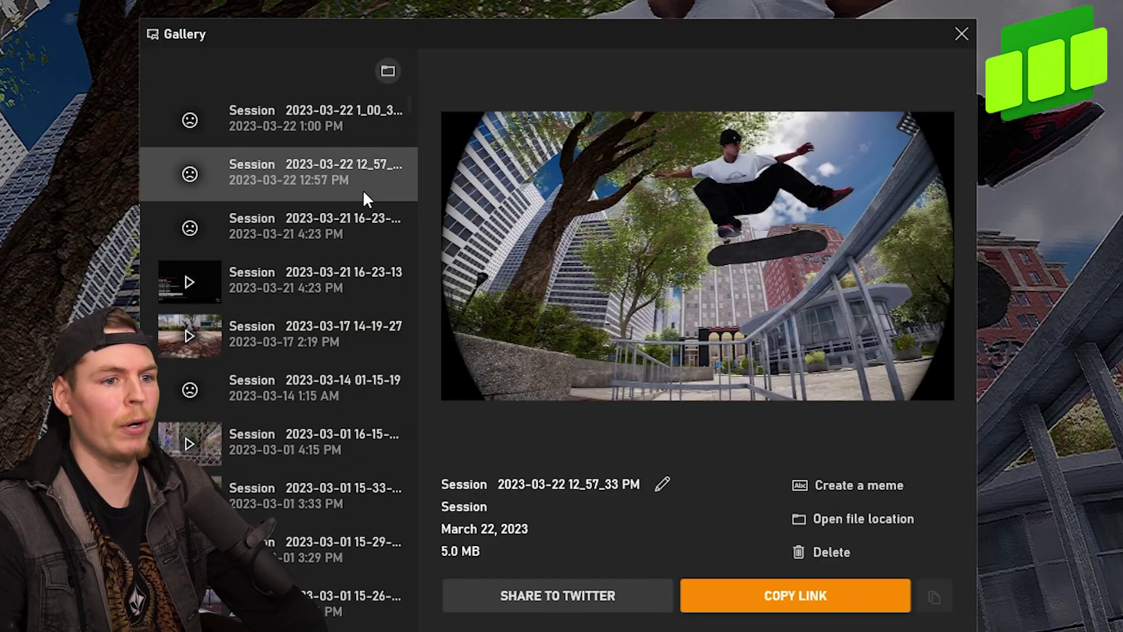
left_click(292, 124)
left_click(289, 176)
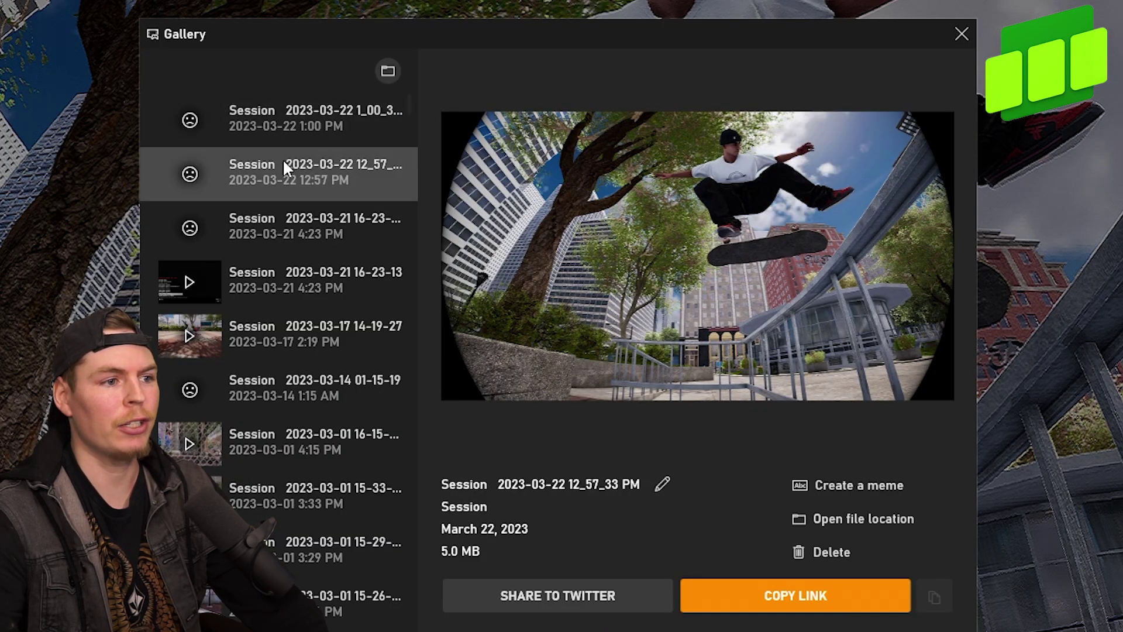
left_click(327, 121)
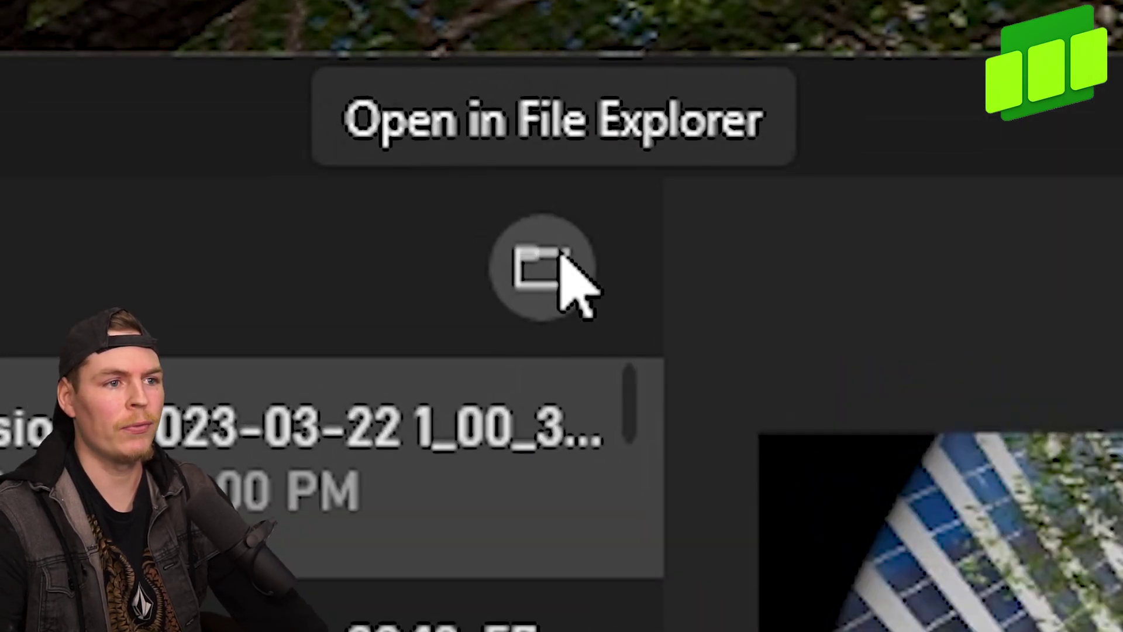
left_click(558, 255)
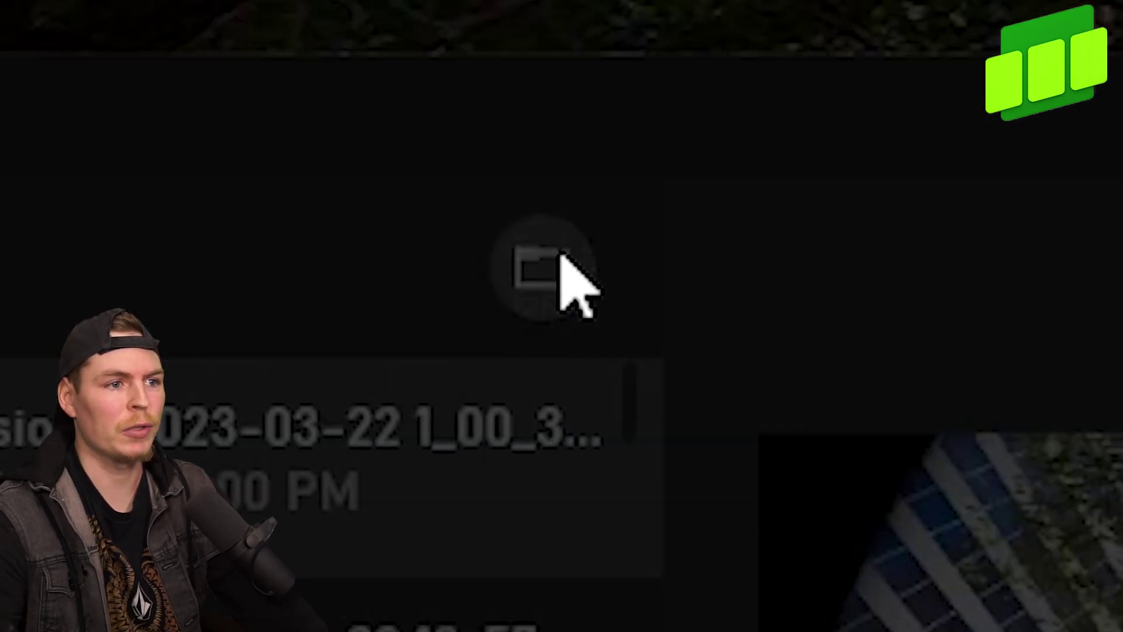
left_click(348, 410)
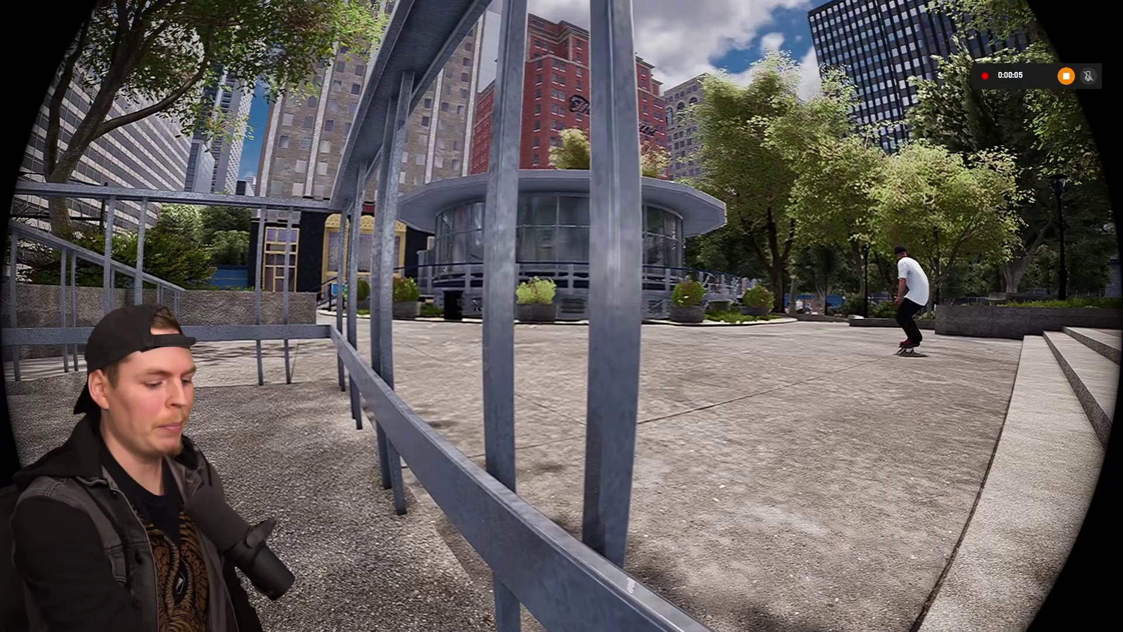
Stop the recording and play back the new clip in the Gallery.
key("super+alt+r")
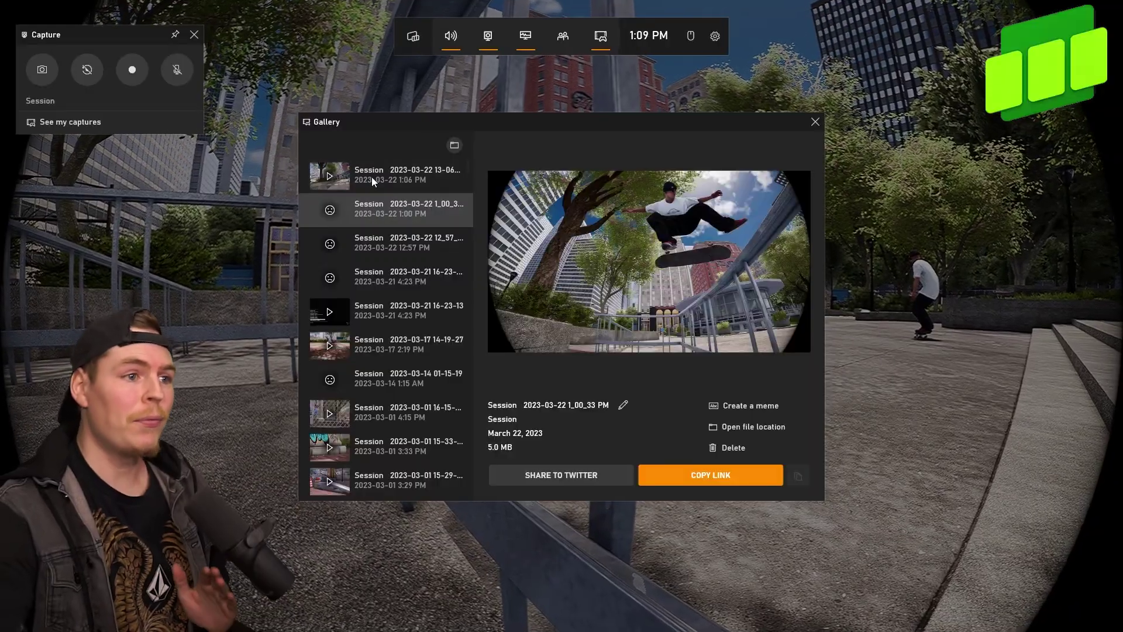
left_click(371, 176)
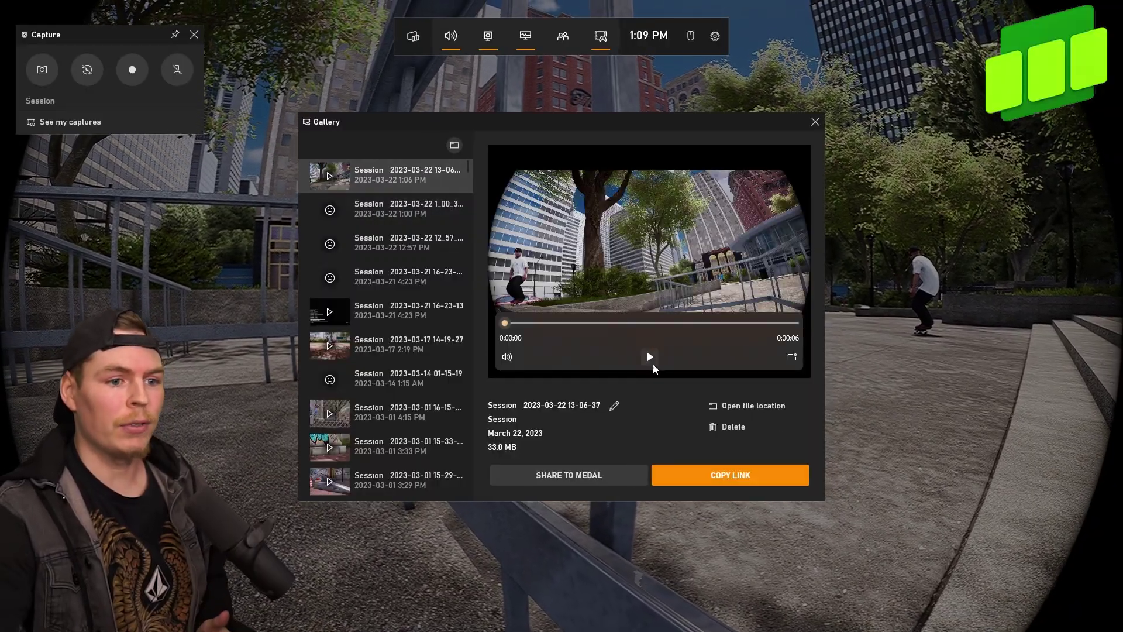
left_click(651, 358)
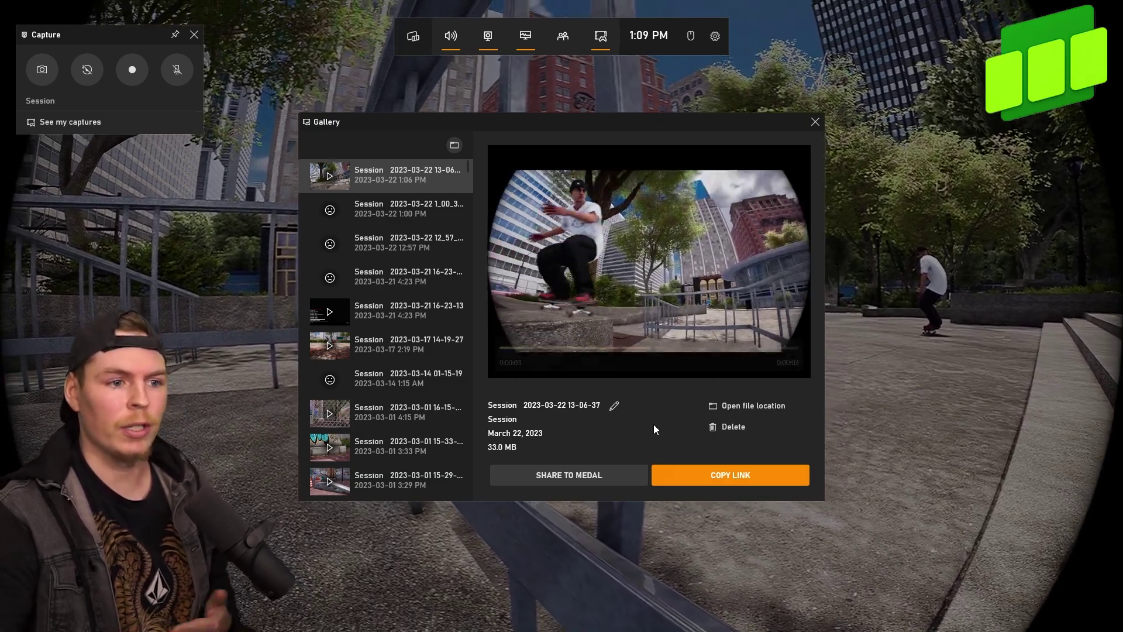
Rename the clip 'Cole LP BS Flip' and locate Cole LP BS Flip.mp4 in Captures.
left_click(614, 405)
type("Cole LP BS Flip")
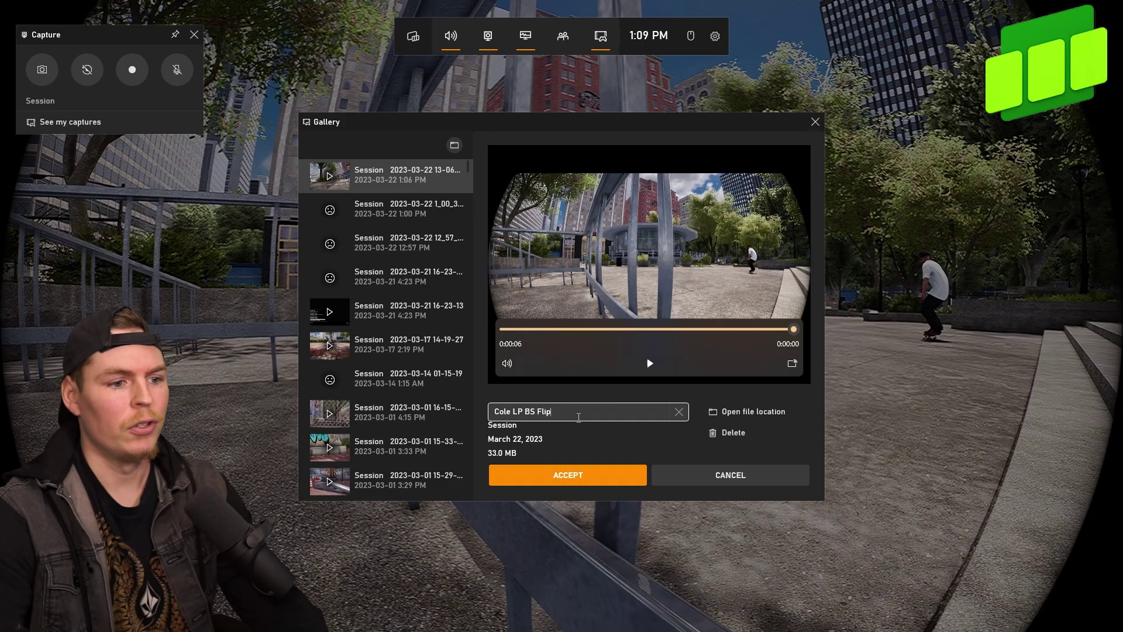
left_click(610, 475)
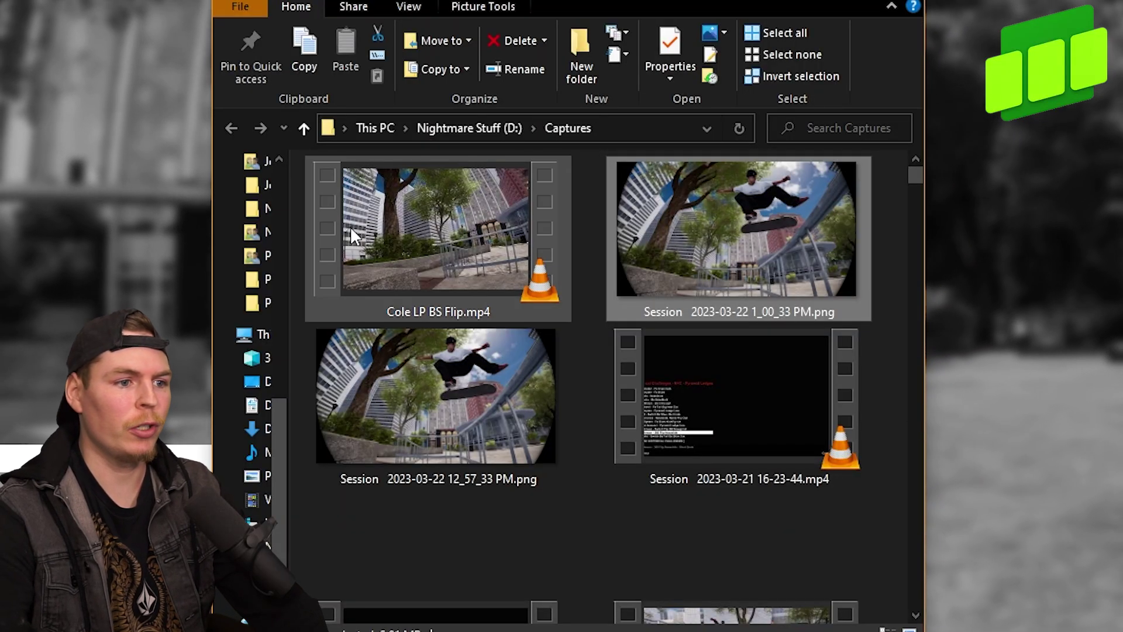
left_click_drag(381, 225, 458, 268)
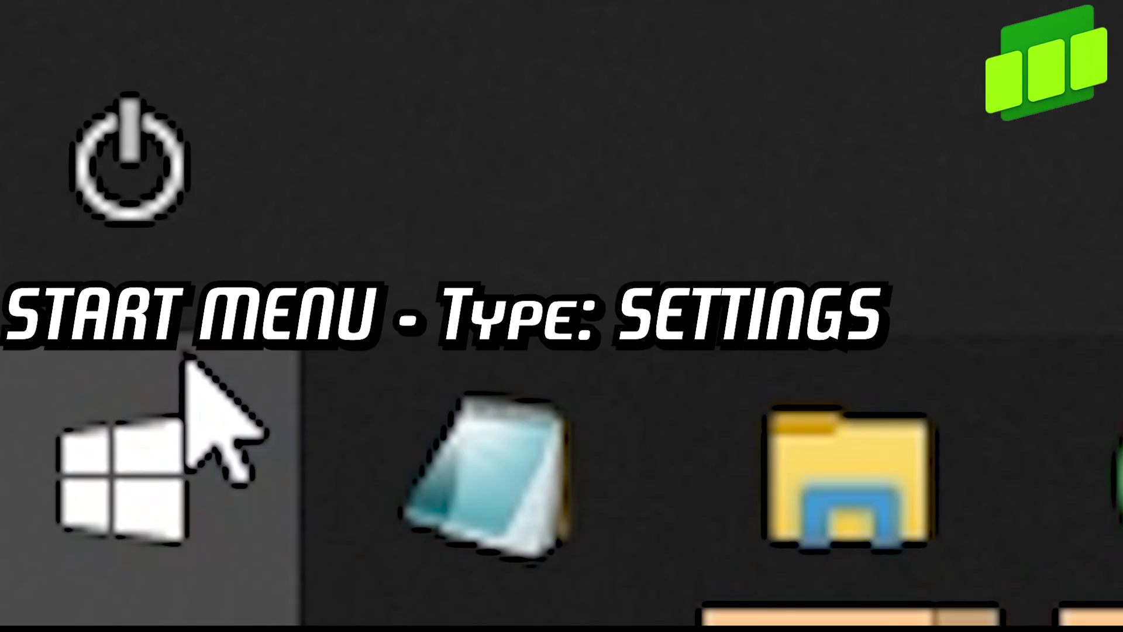
Find Xbox Game Bar settings and review the Captures page, which saves clips to D:\Captures.
type("se")
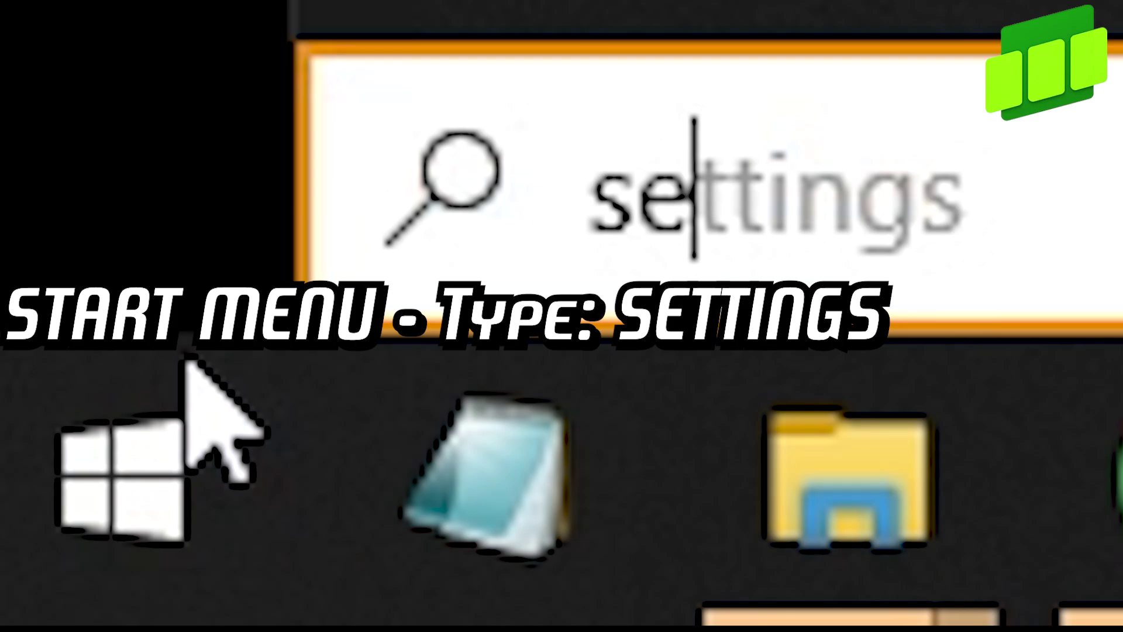
type("tting")
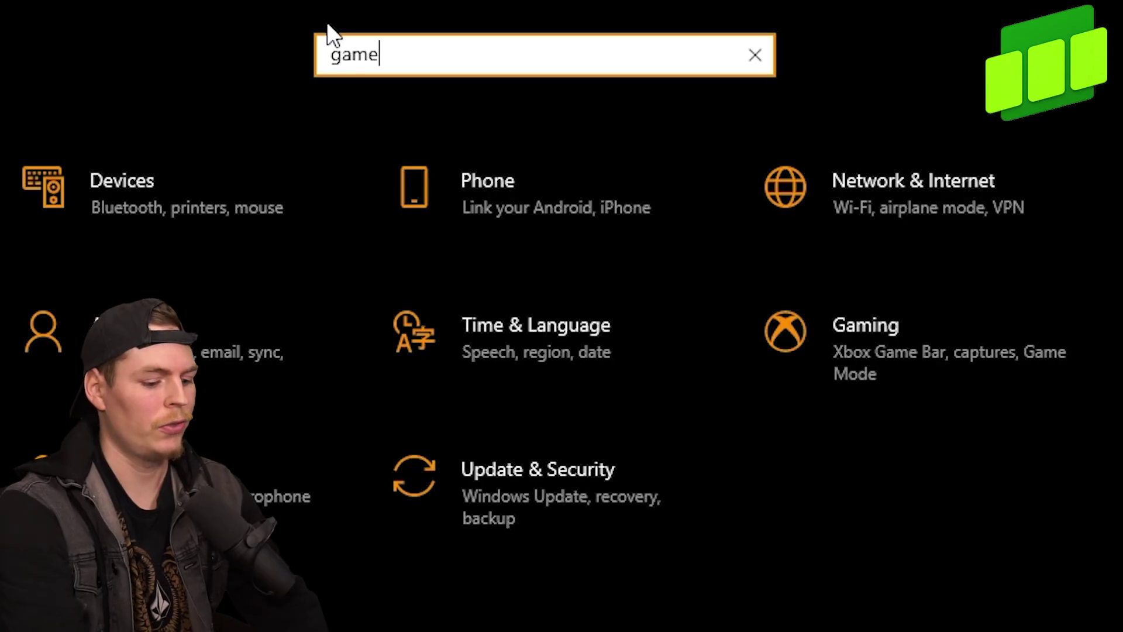
type("bar")
left_click(465, 167)
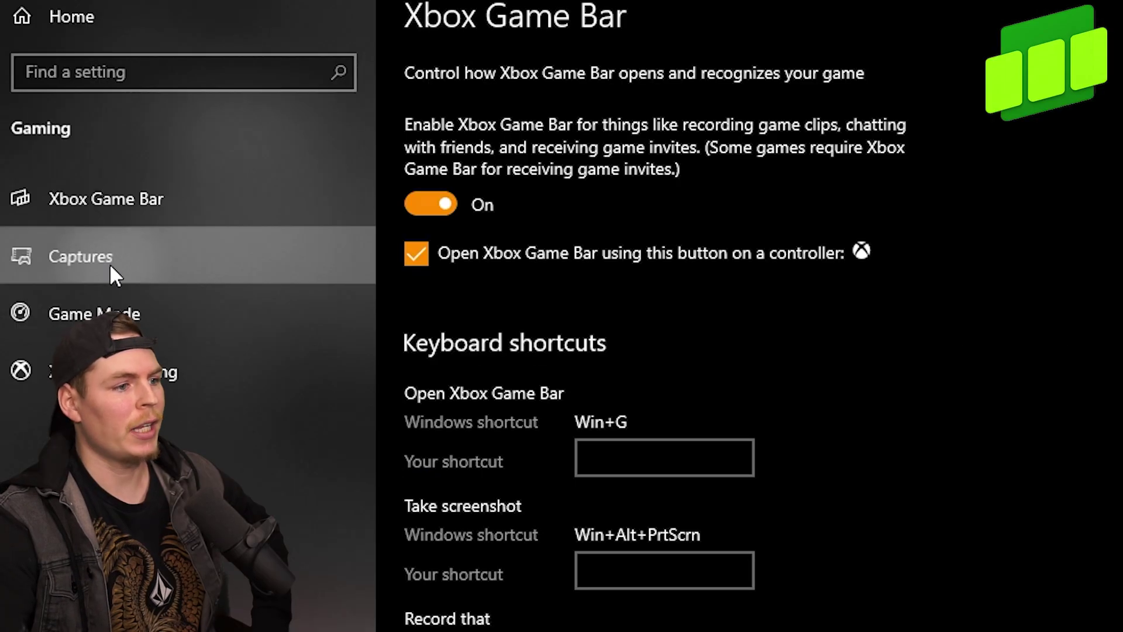
left_click(109, 264)
scroll(747, 269, "down", 10)
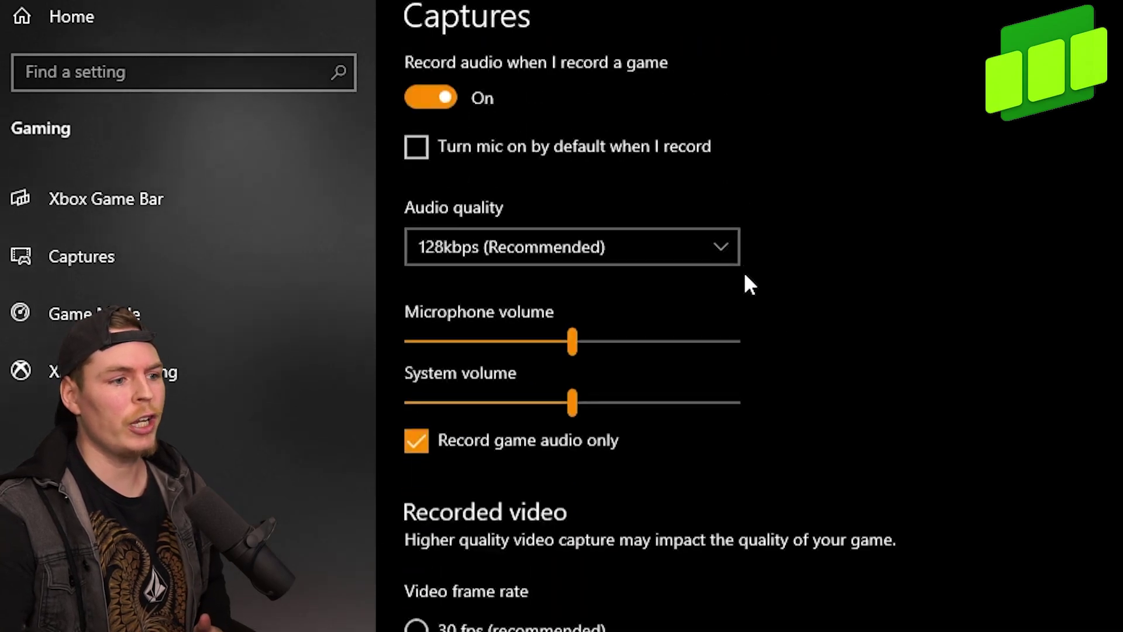
scroll(748, 284, "down", 3)
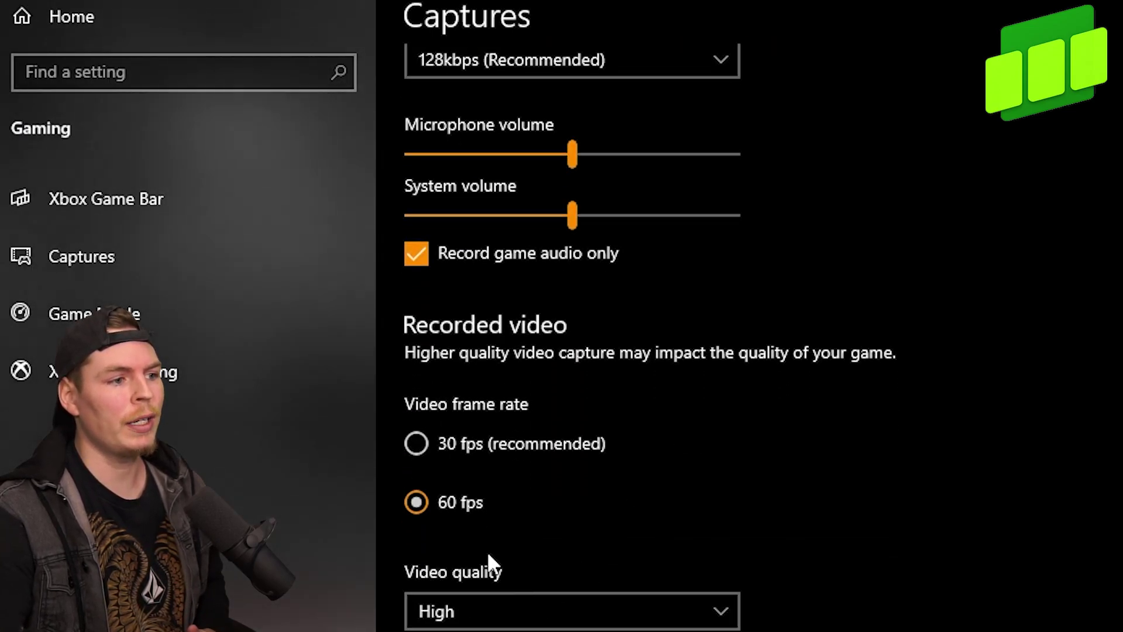
scroll(550, 509, "up", 4)
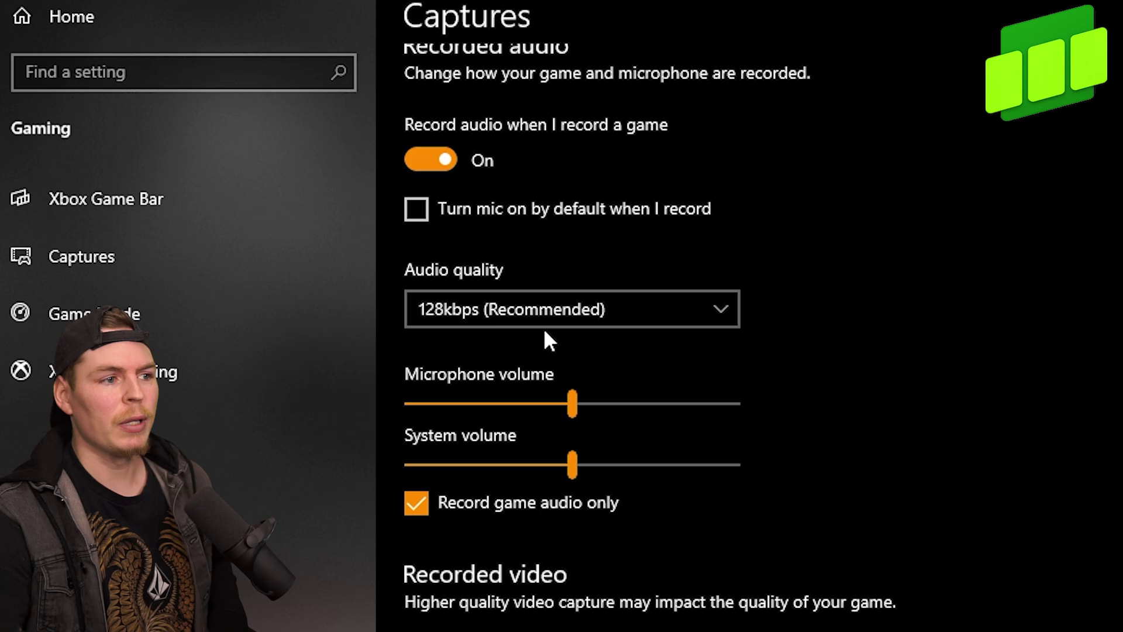
scroll(552, 319, "up", 8)
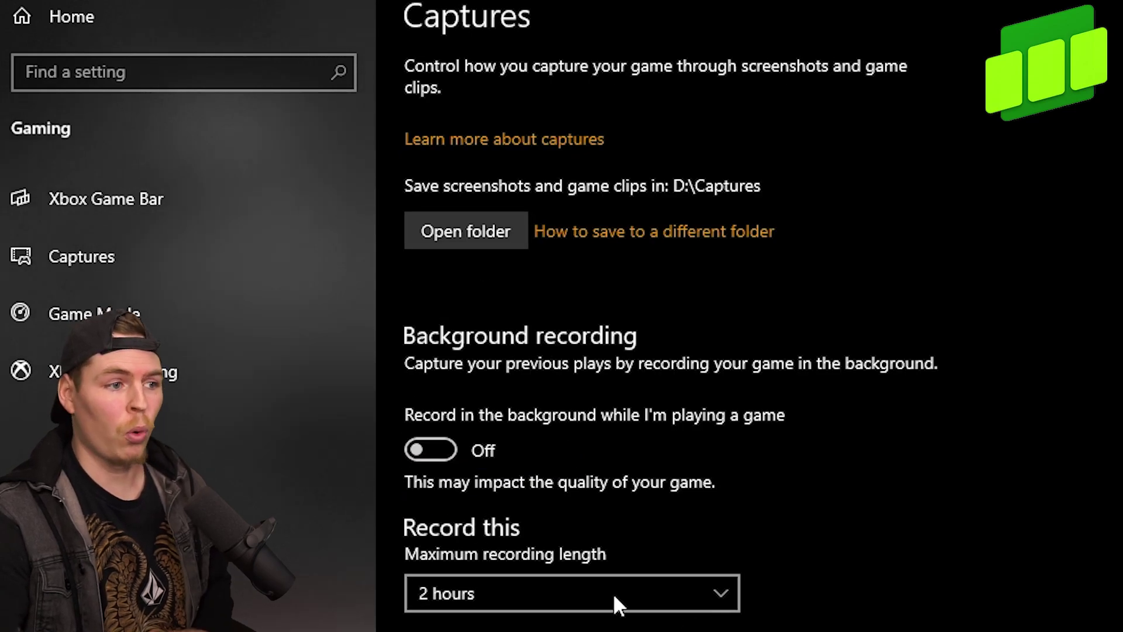
scroll(568, 520, "up", 1)
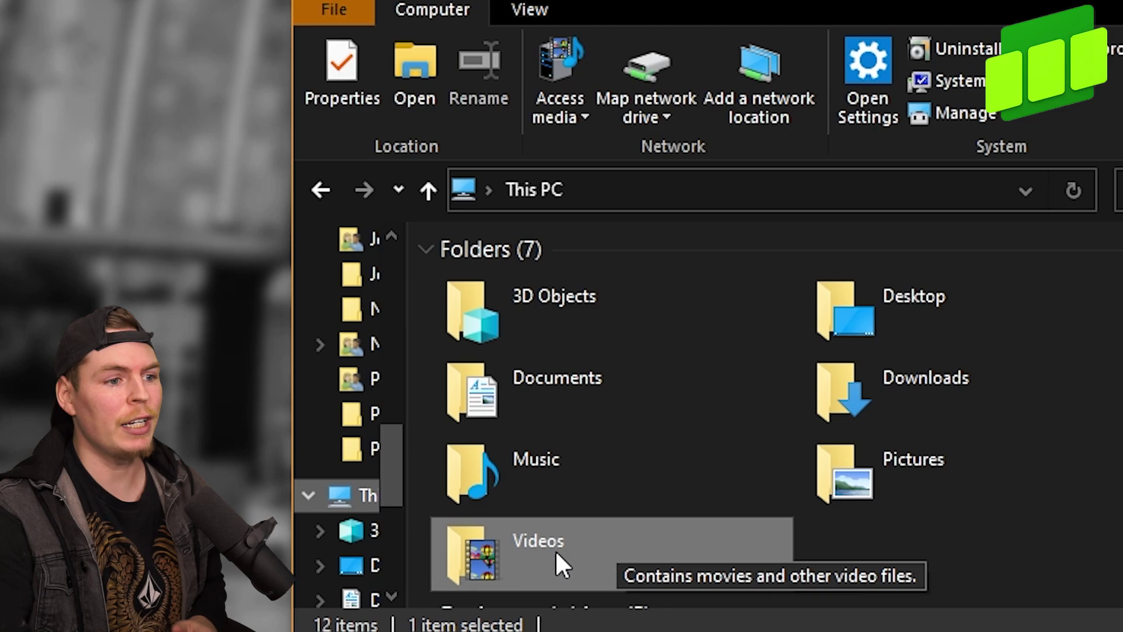
Open Videos under This PC and select its Captures folder.
double_click(557, 555)
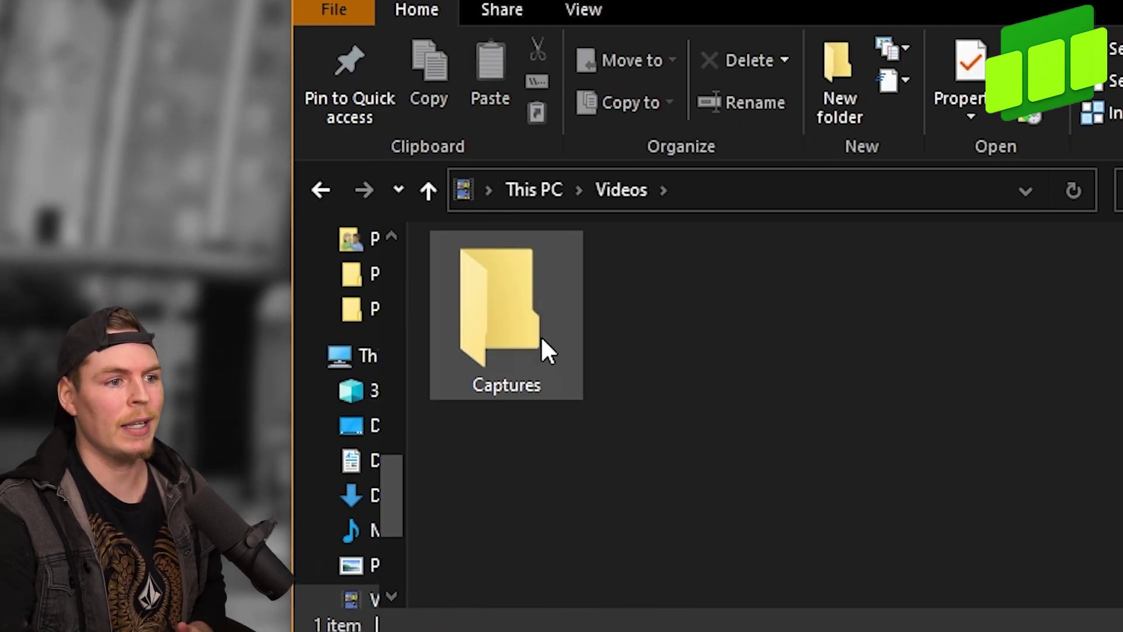
left_click(541, 340)
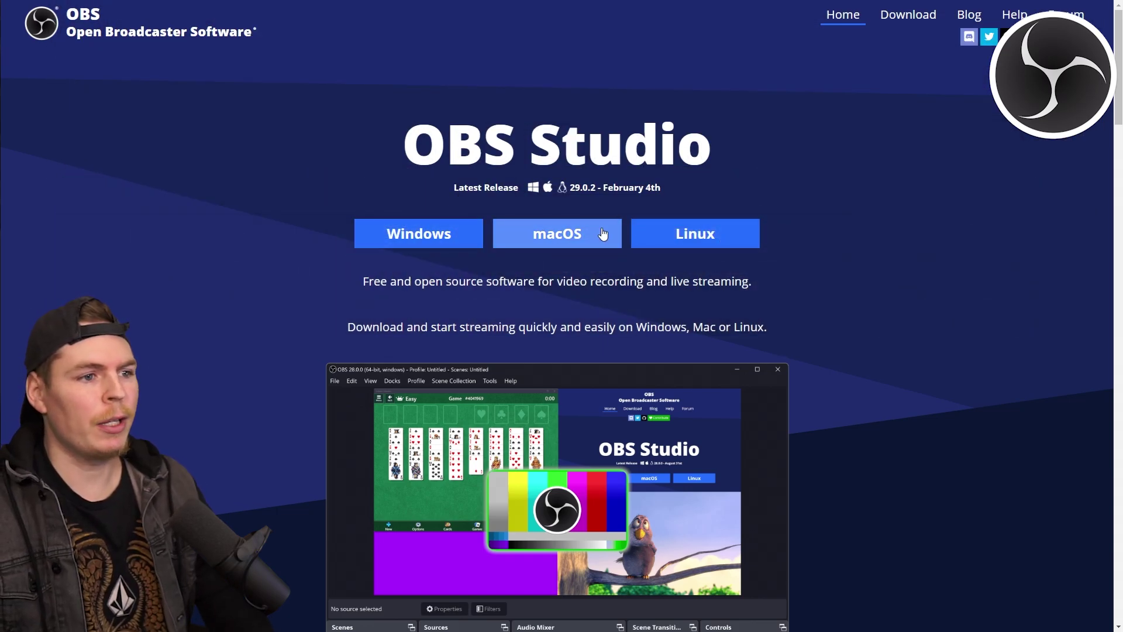
Download the OBS Studio 29.0.2 Windows installer from the OBS website.
left_click(416, 237)
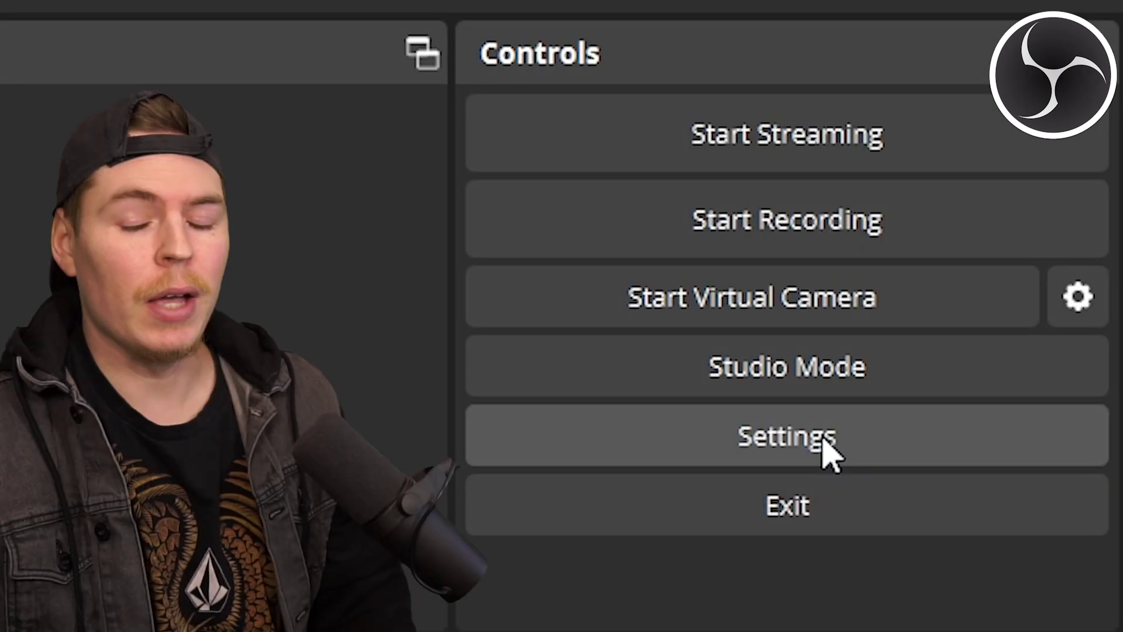
In OBS Video settings, set output and base resolution to 1920x1080 with 60 FPS.
left_click(840, 564)
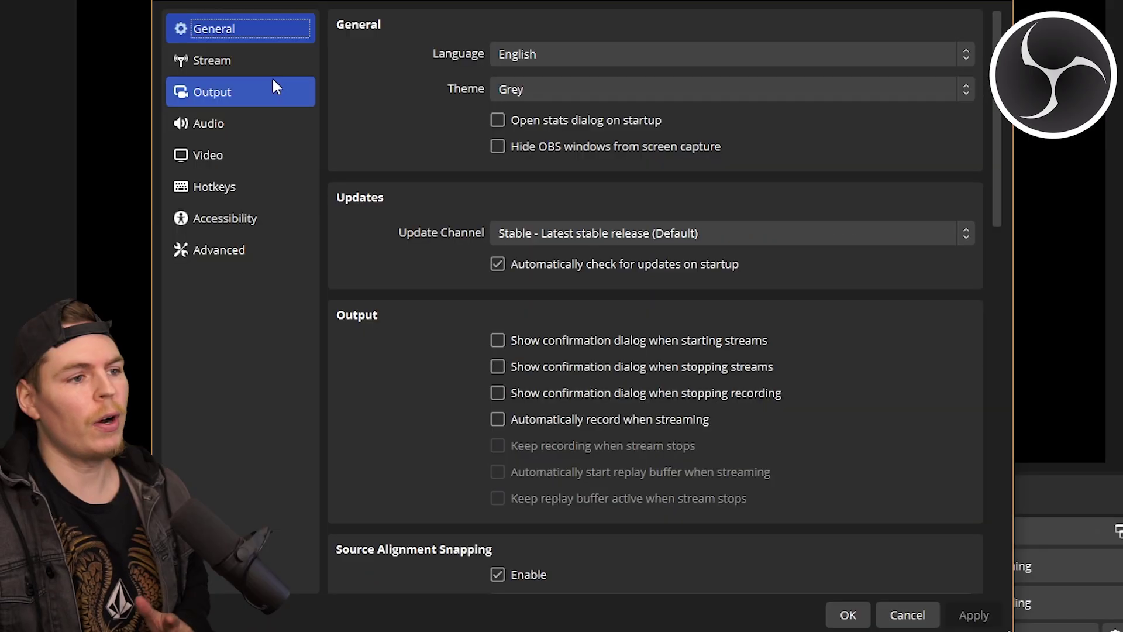
left_click(221, 165)
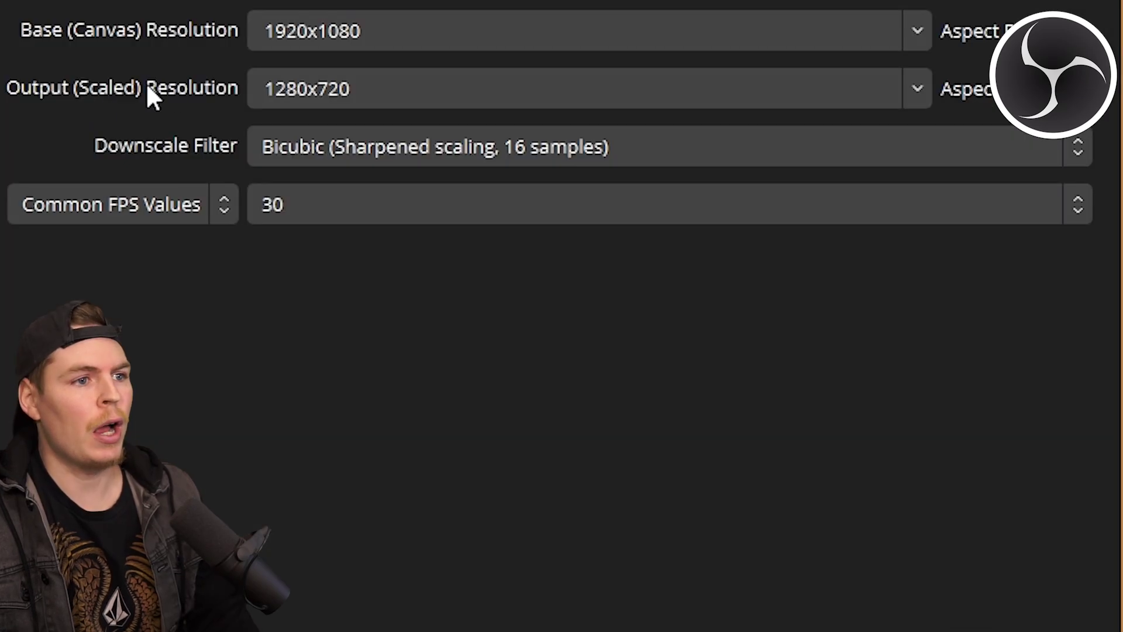
left_click(889, 67)
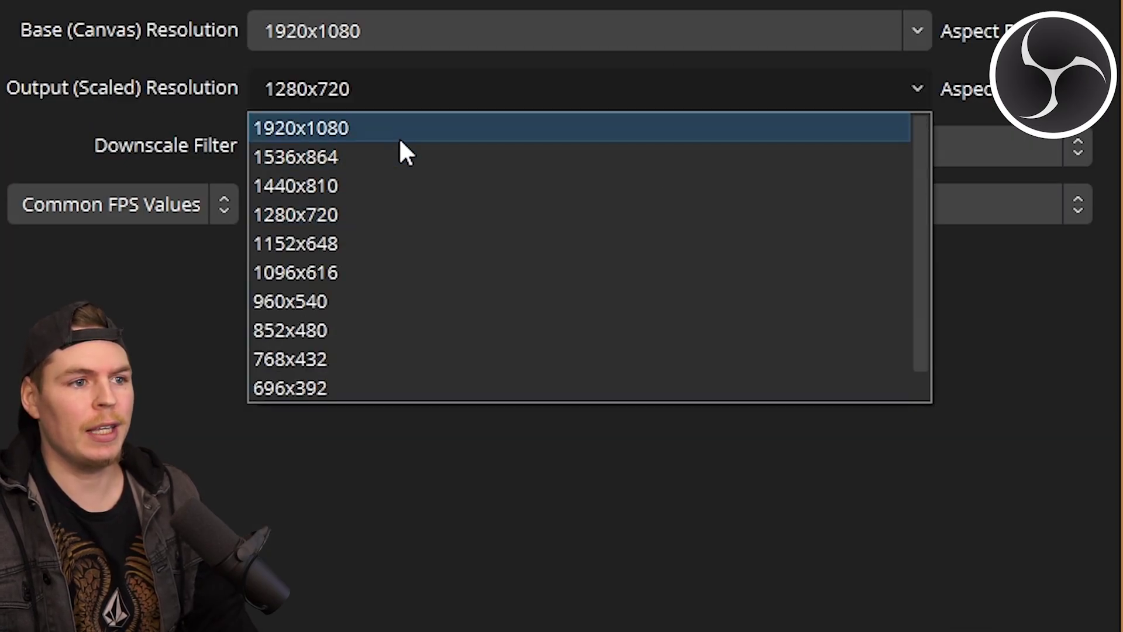
left_click(360, 128)
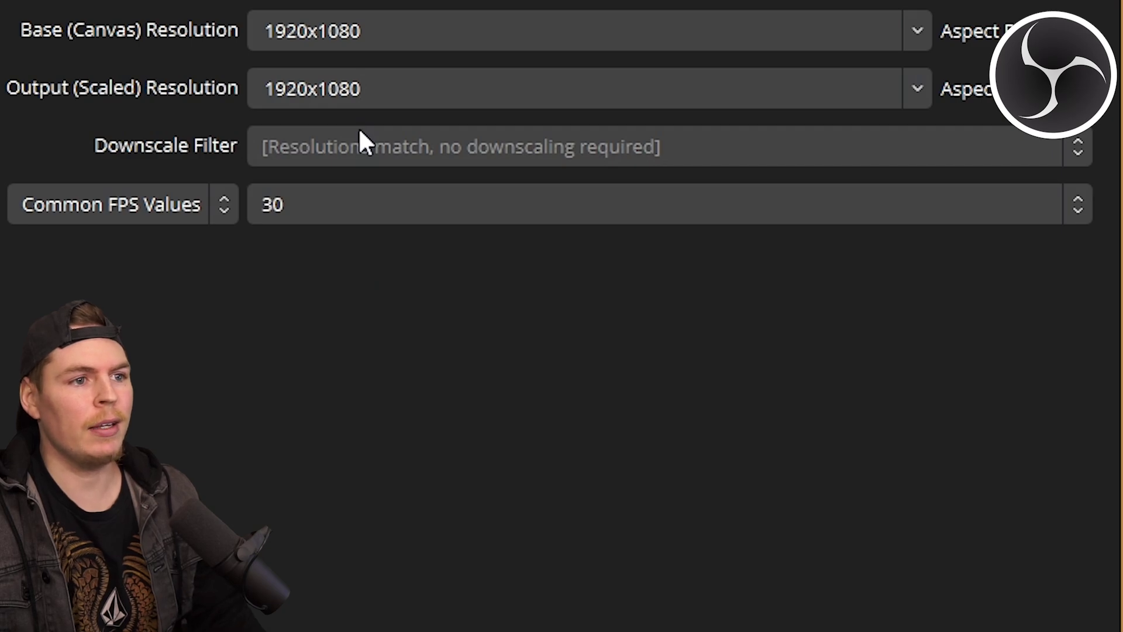
left_click(918, 31)
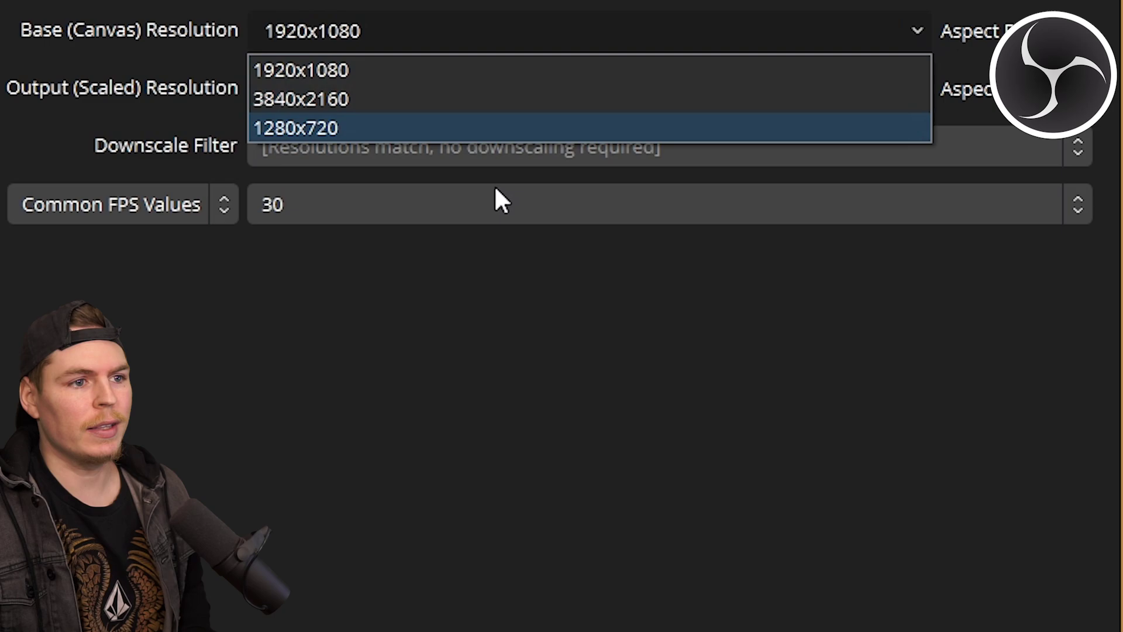
left_click(489, 325)
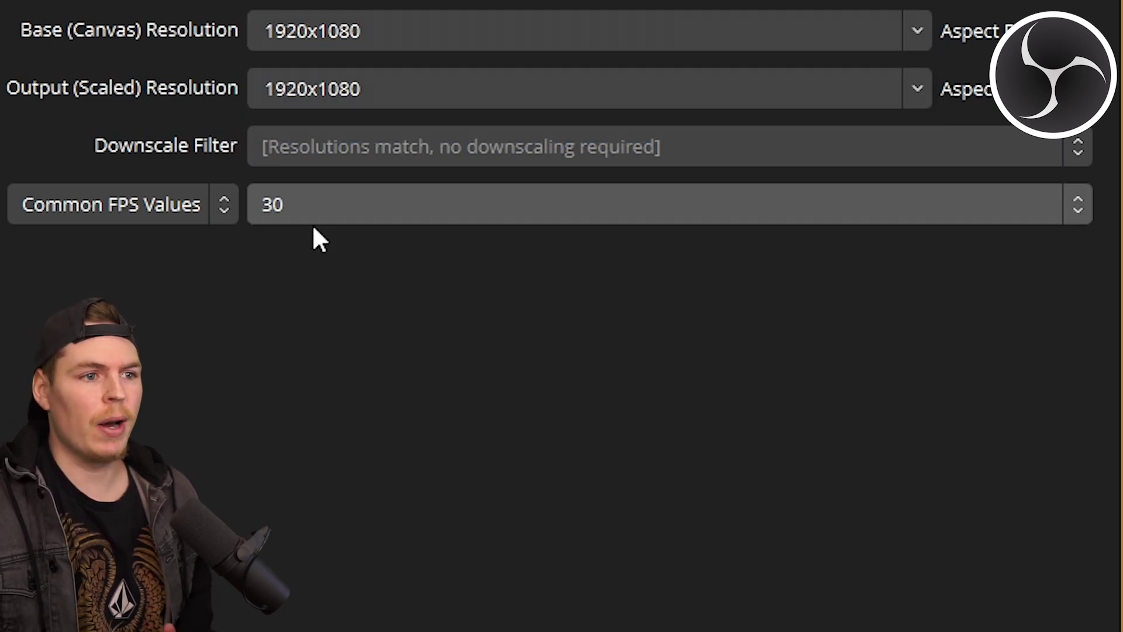
left_click(313, 216)
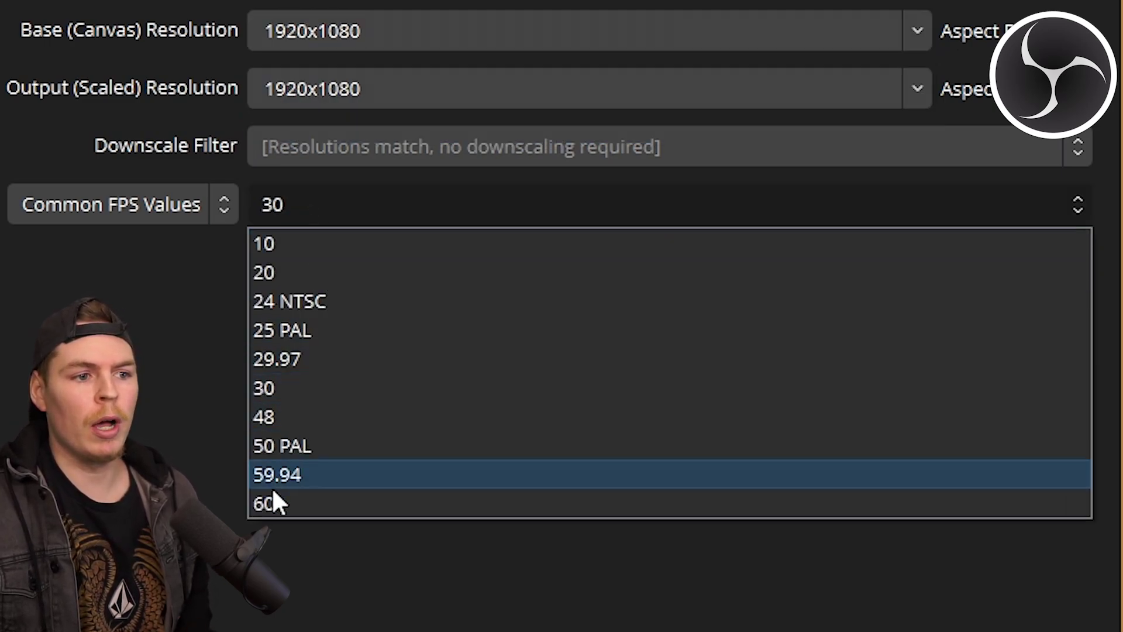
left_click(269, 503)
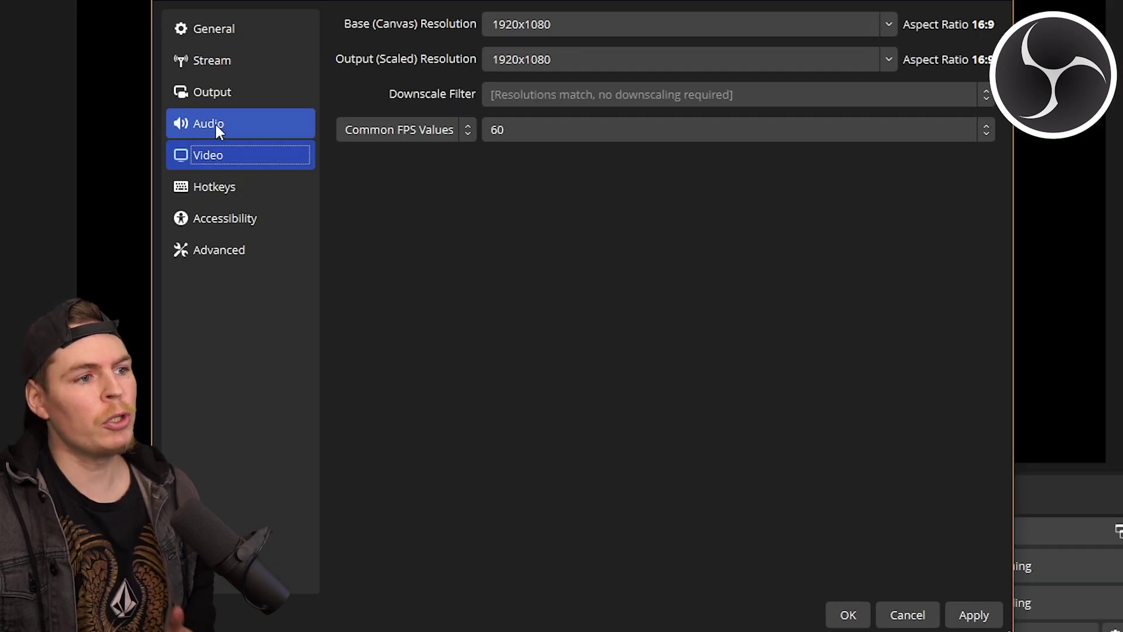
Route Desktop Audio to System (3- TC-HELICON GoXLR) in the Audio settings.
left_click(216, 126)
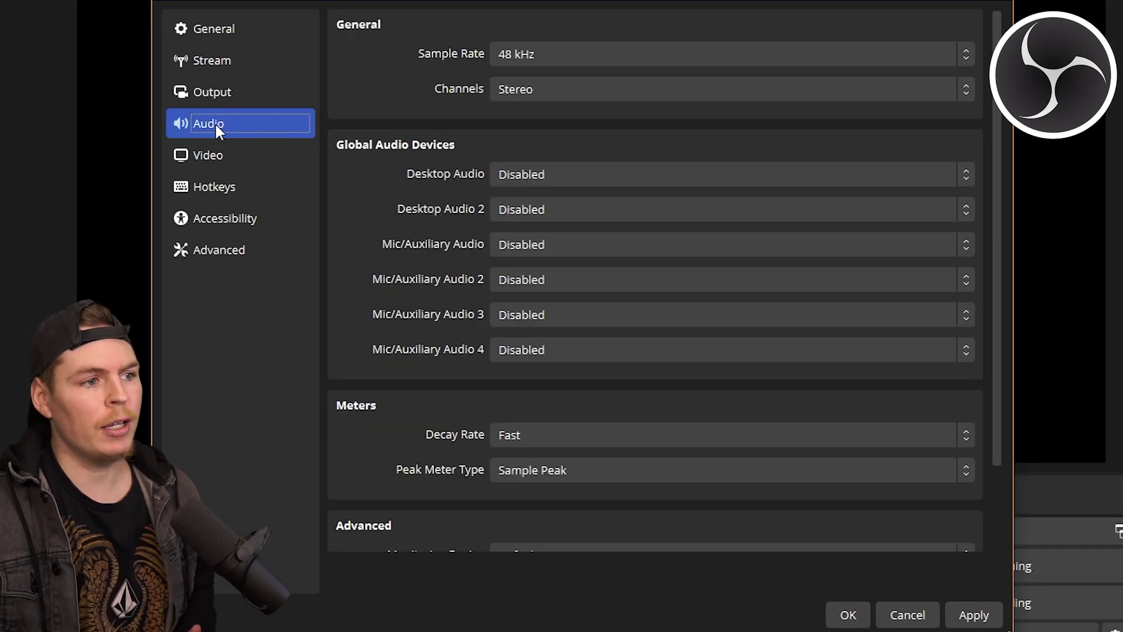
left_click(502, 176)
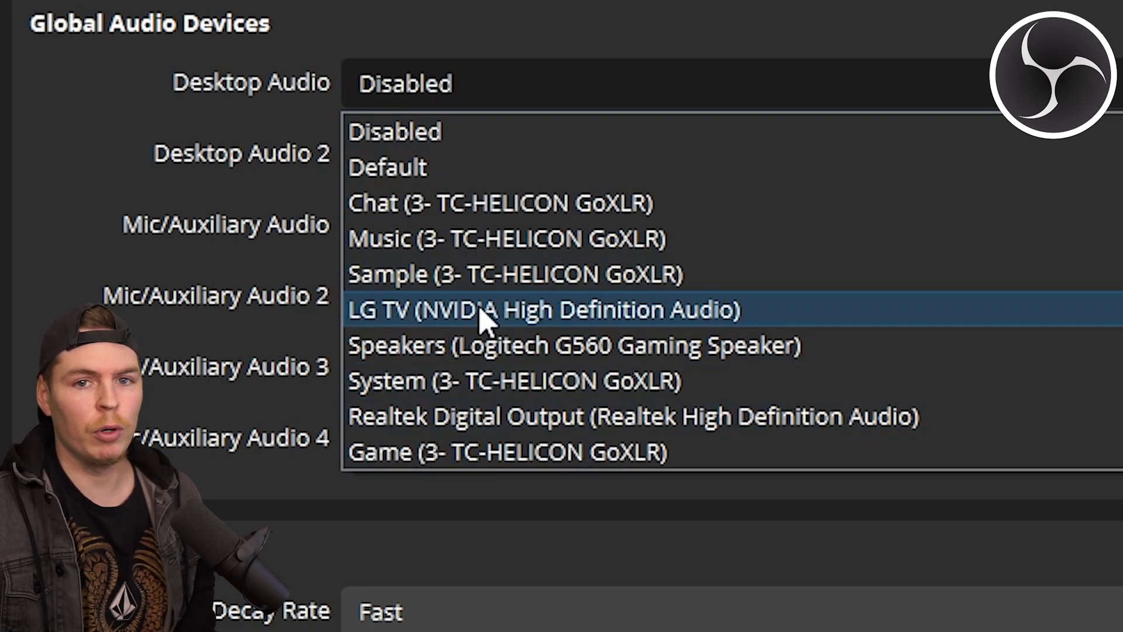
left_click(400, 169)
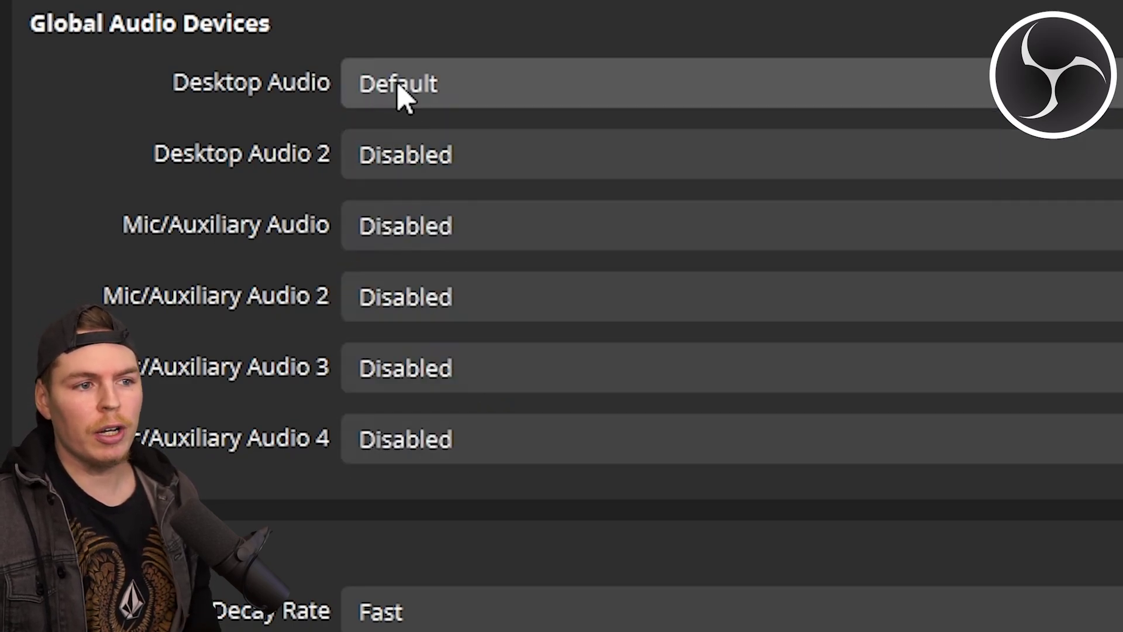
left_click(400, 94)
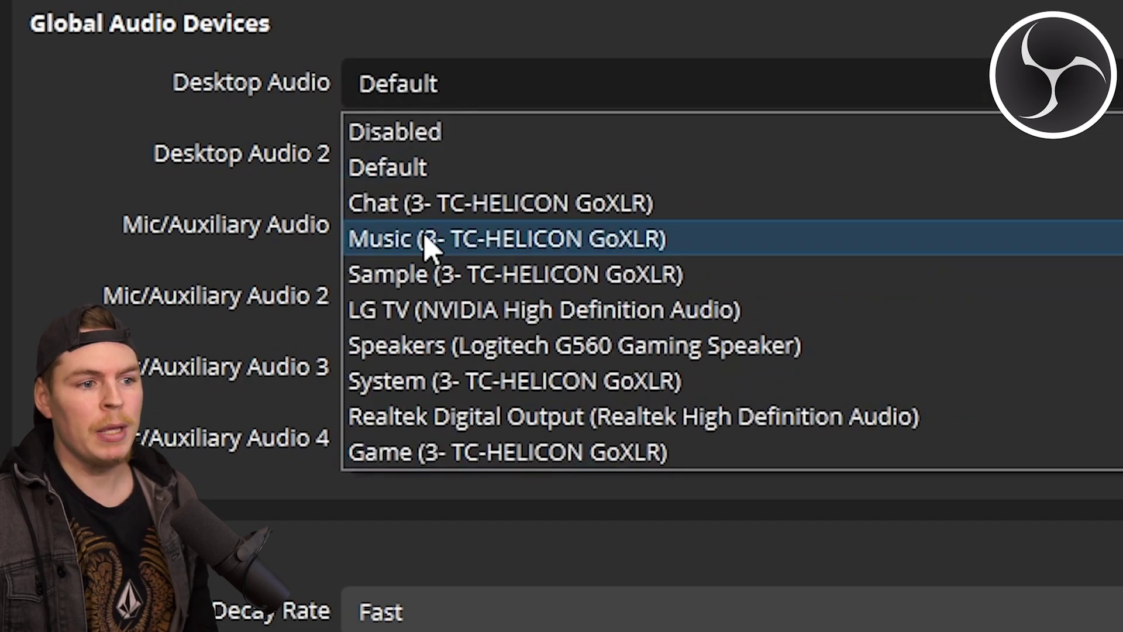
left_click(440, 386)
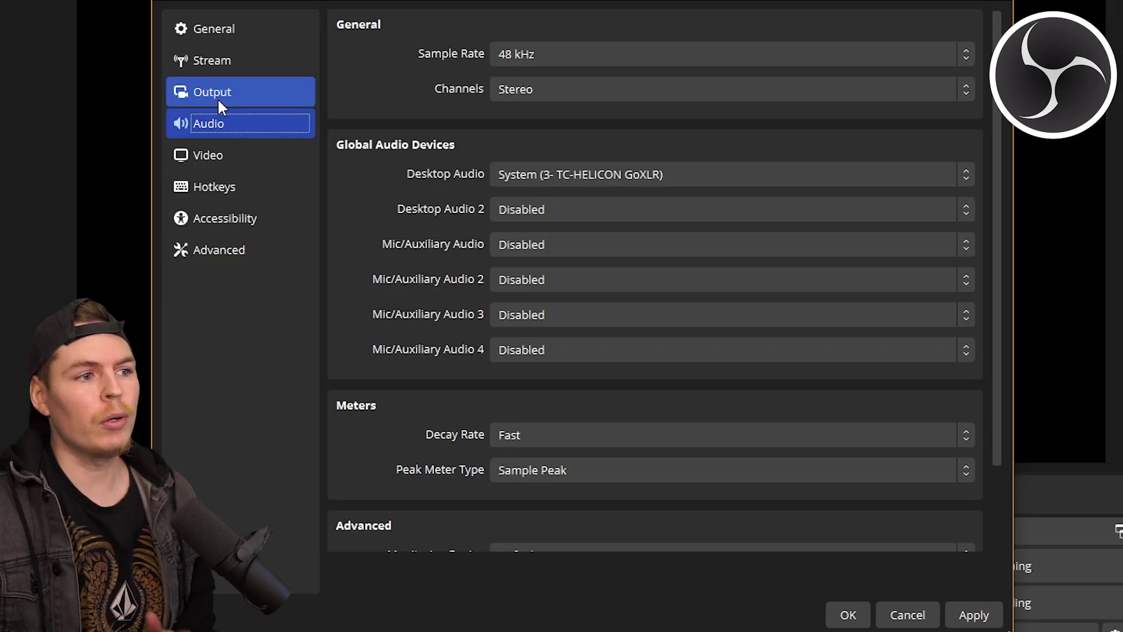
Switch the OBS output mode to Advanced.
left_click(217, 94)
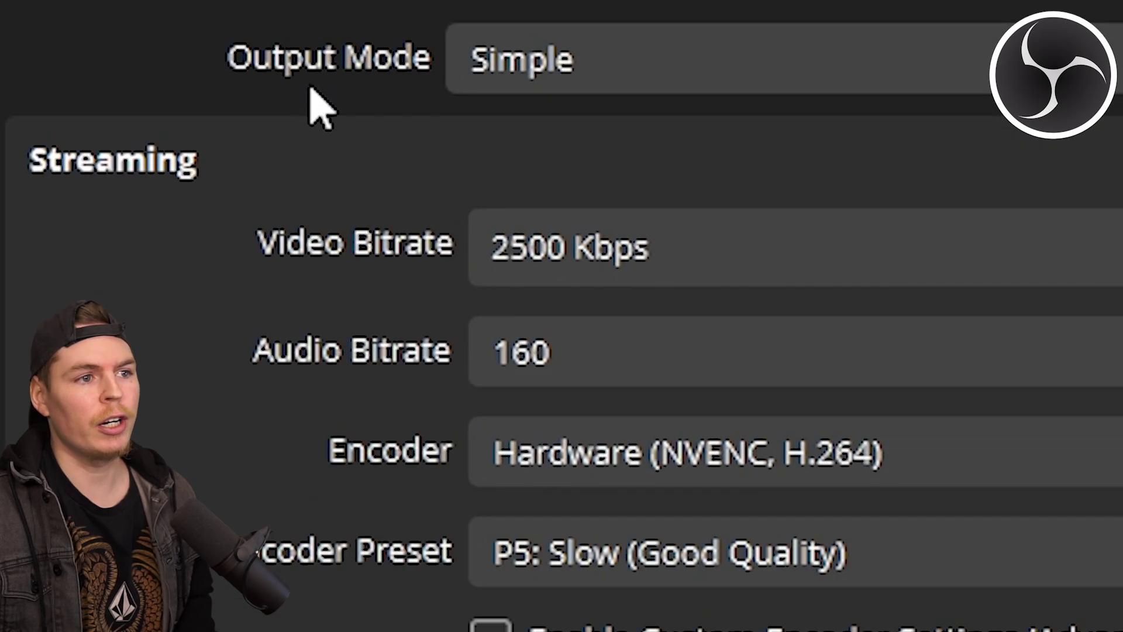
left_click(513, 81)
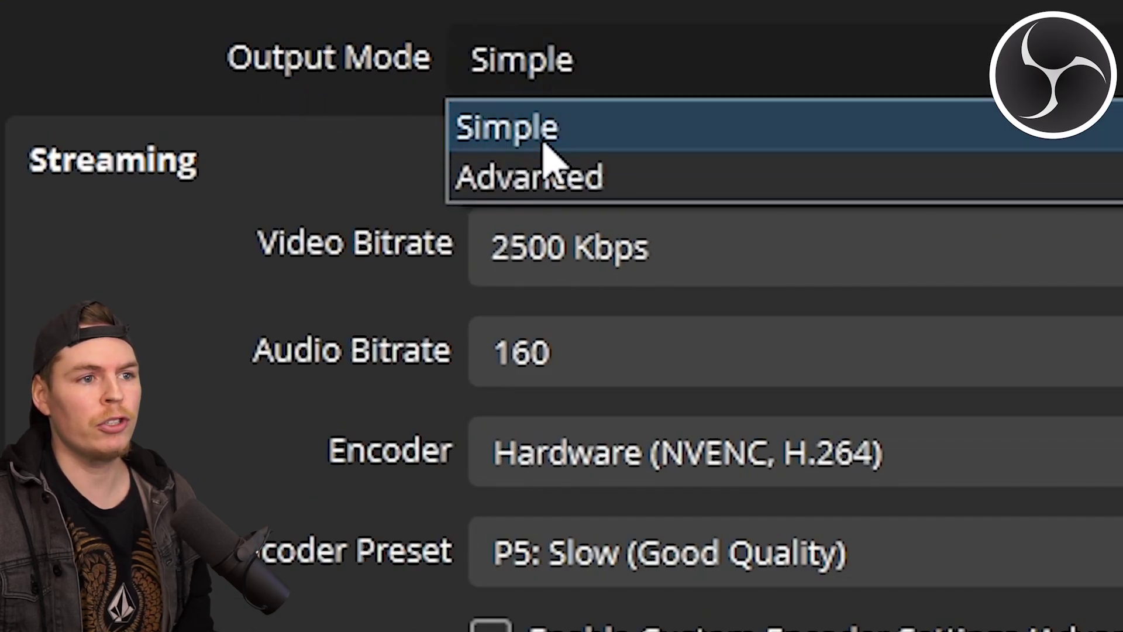
left_click(544, 169)
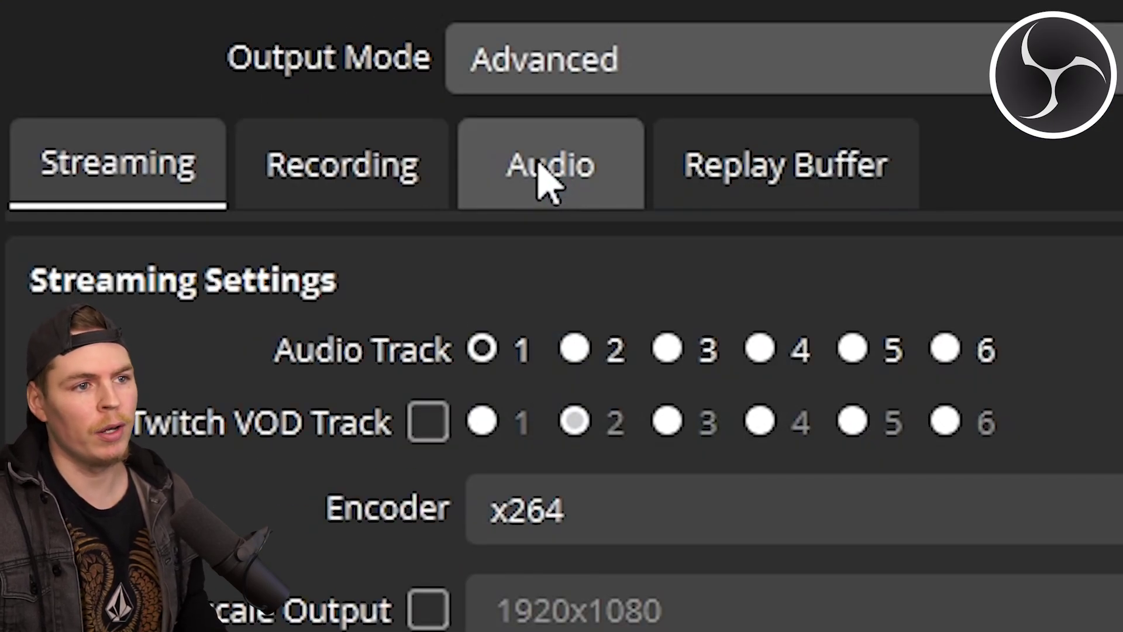
Record mp4 files to E:/YT Video on audio track 1 using NVIDIA NVENC H.264.
left_click(316, 200)
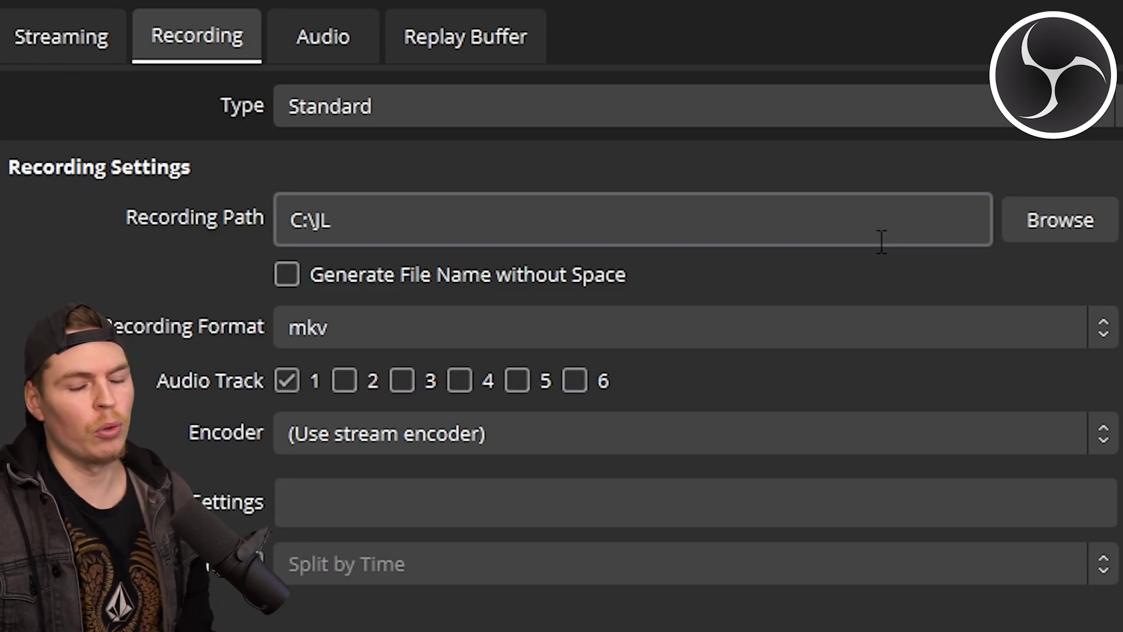
left_click(793, 241)
type("E:/YT Video")
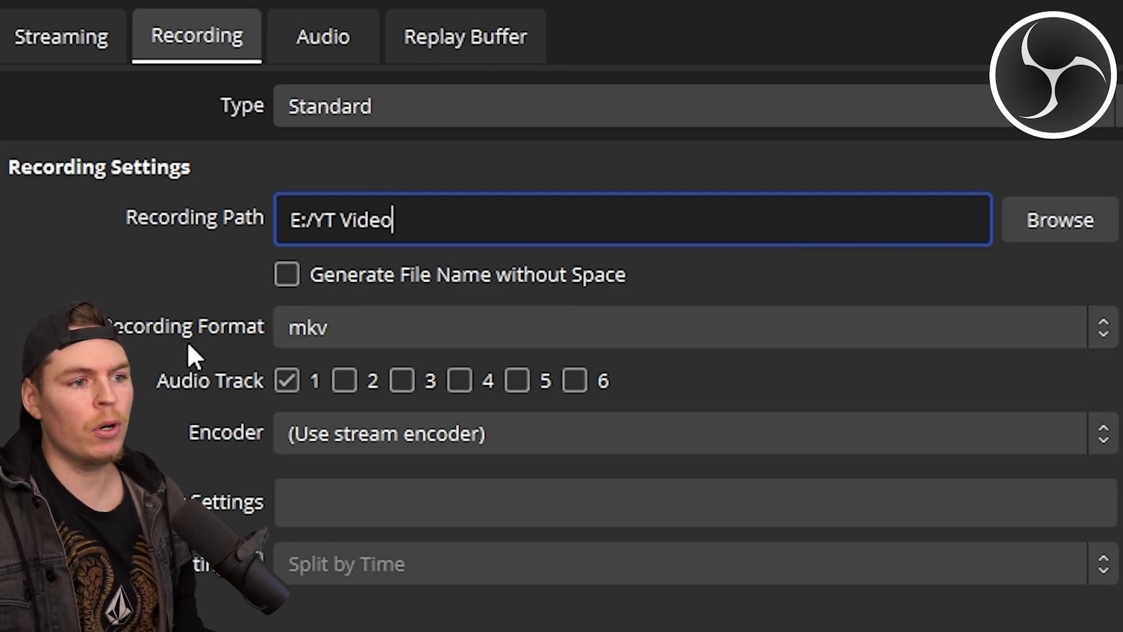
left_click(378, 323)
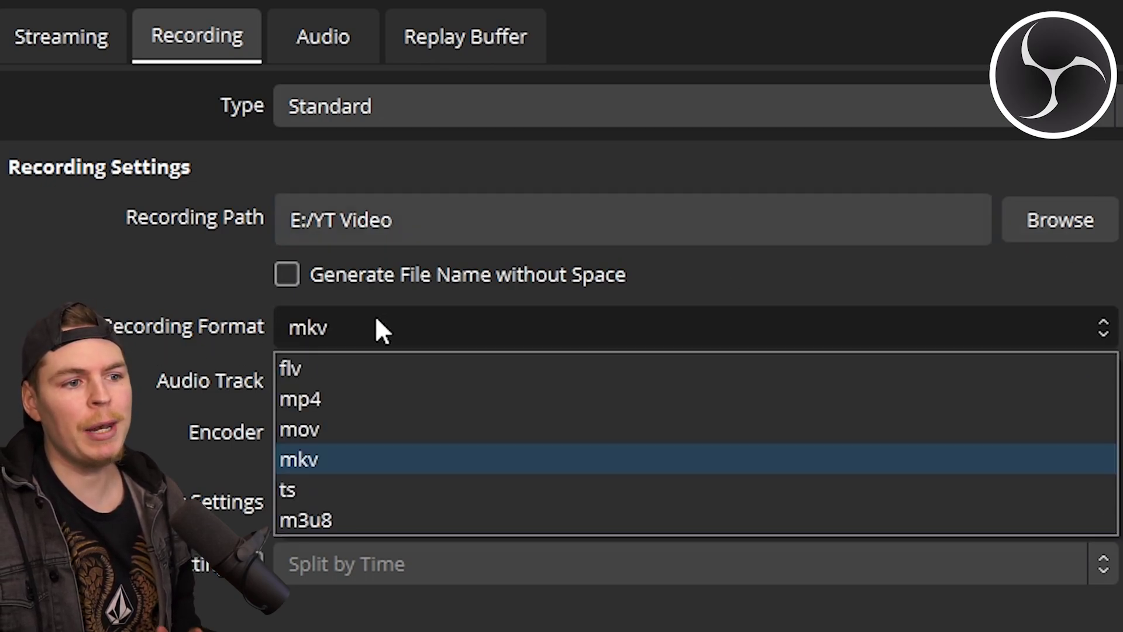
left_click(327, 397)
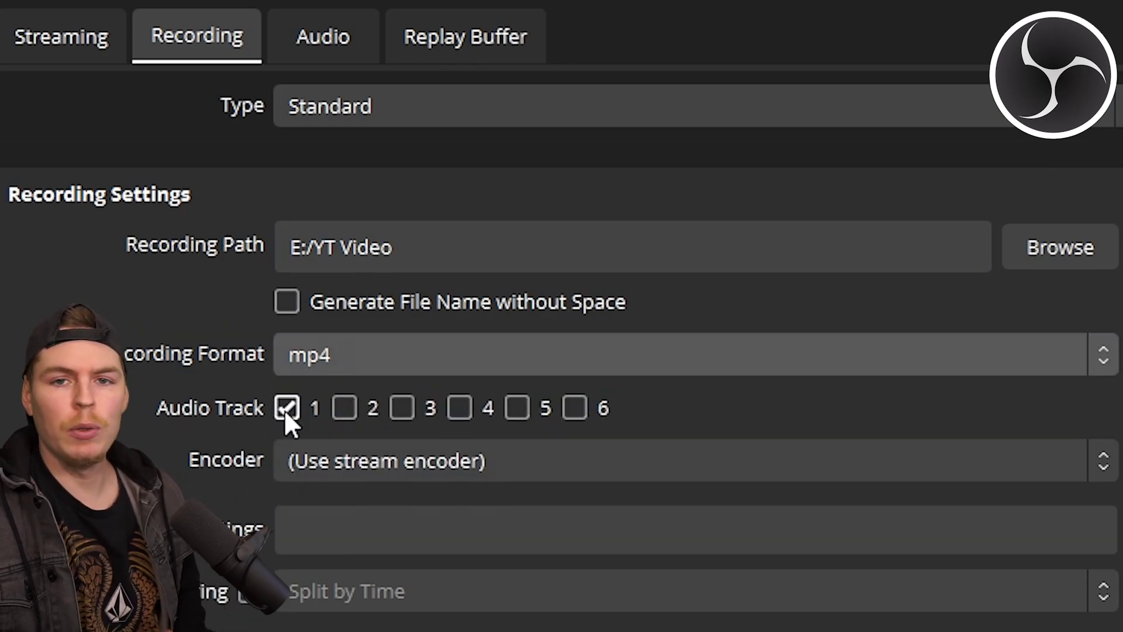
left_click(345, 417)
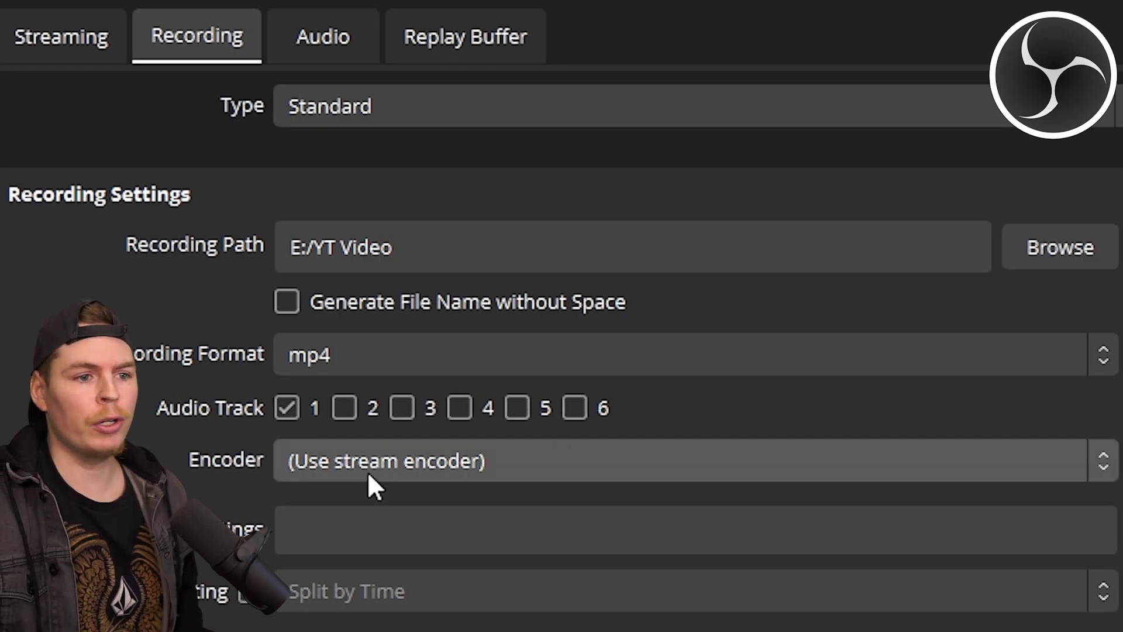
left_click(367, 472)
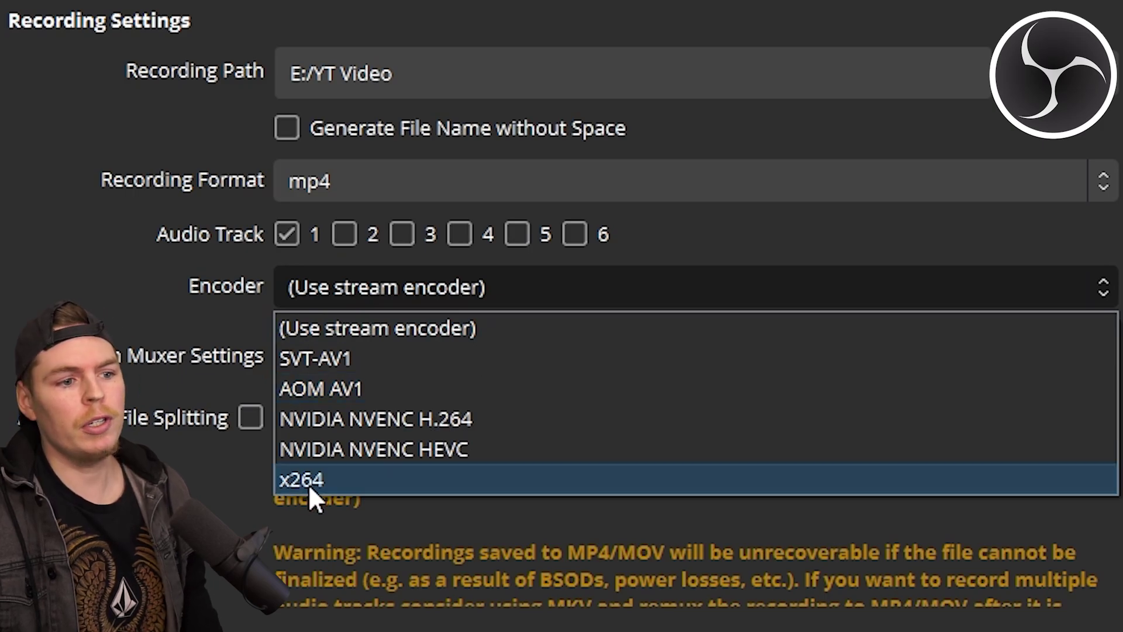
left_click(368, 418)
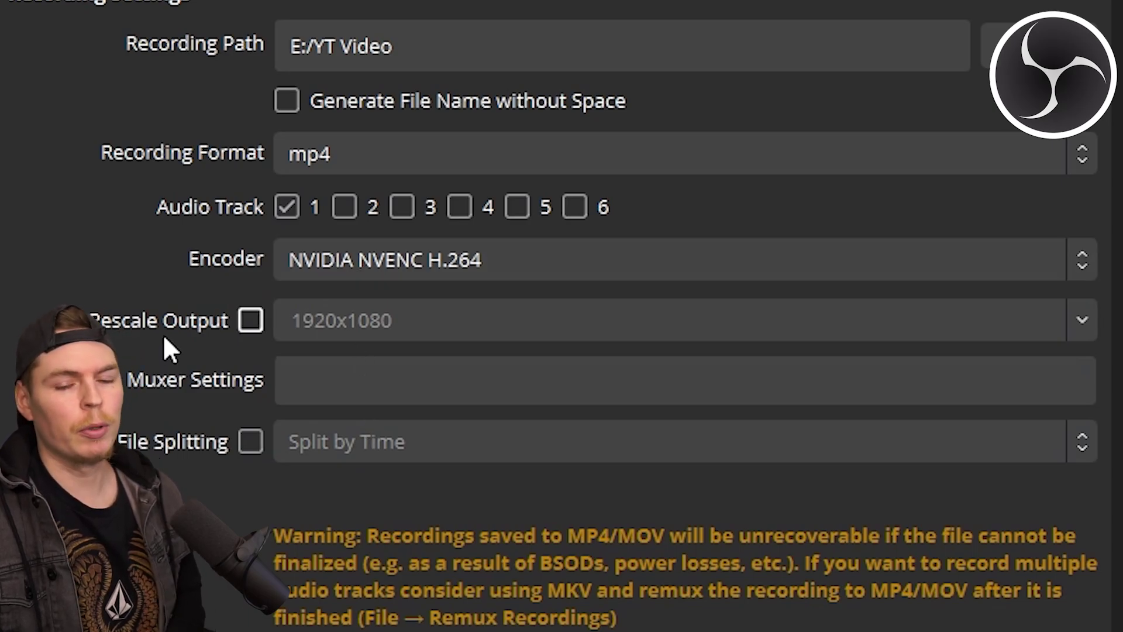
Keep CBR rate control and set the encoder bitrate to 25000 Kbps.
scroll(163, 335, "down", 10)
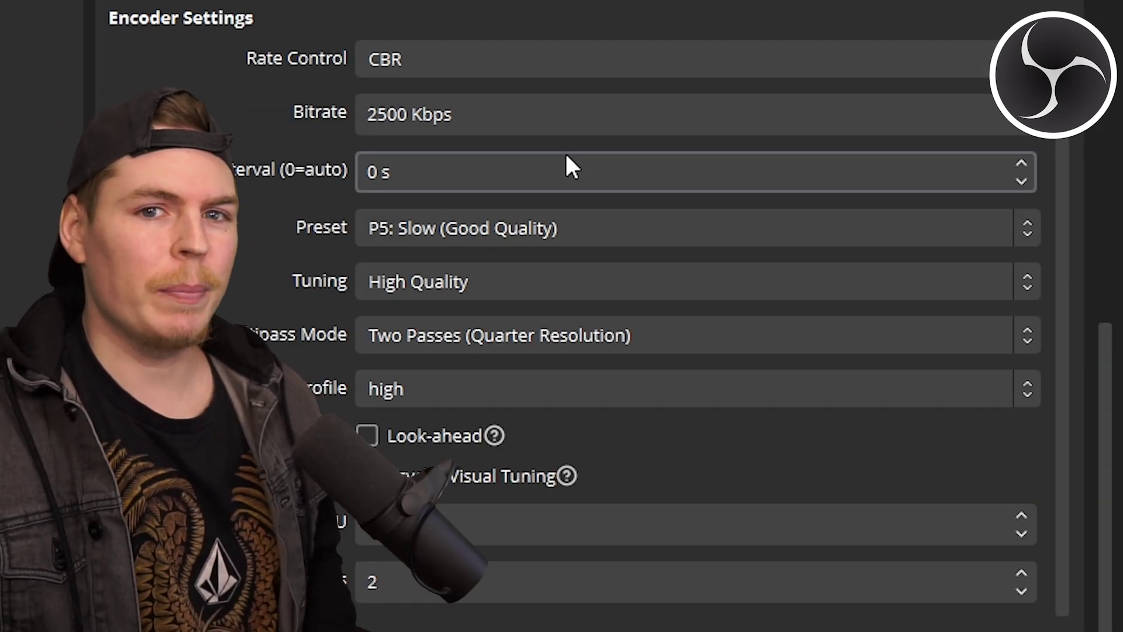
left_click(431, 65)
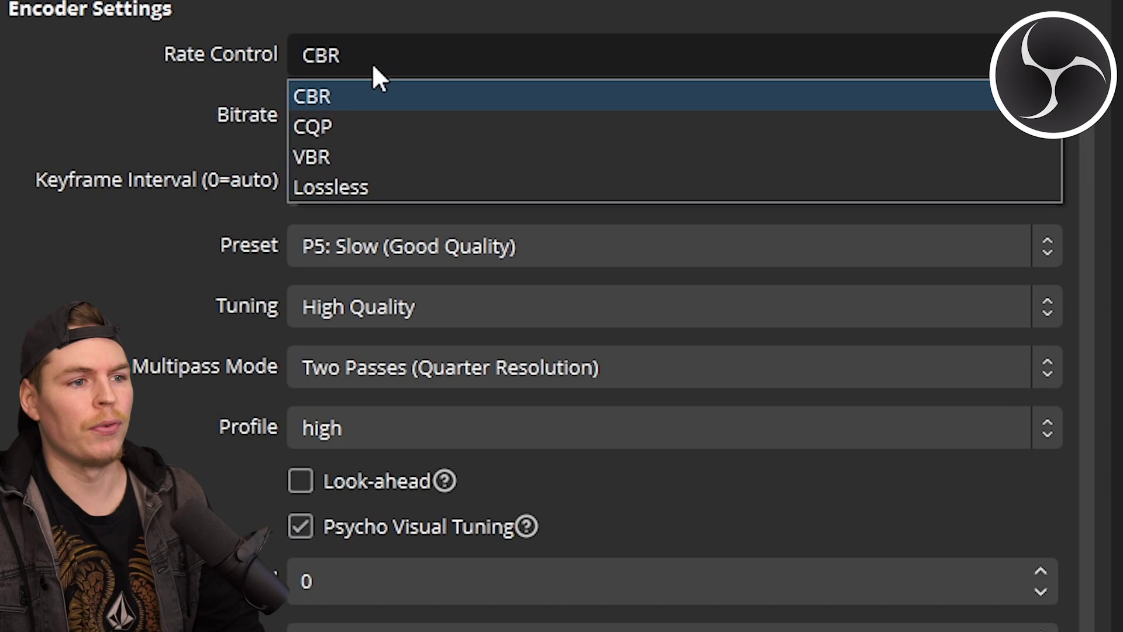
left_click(336, 96)
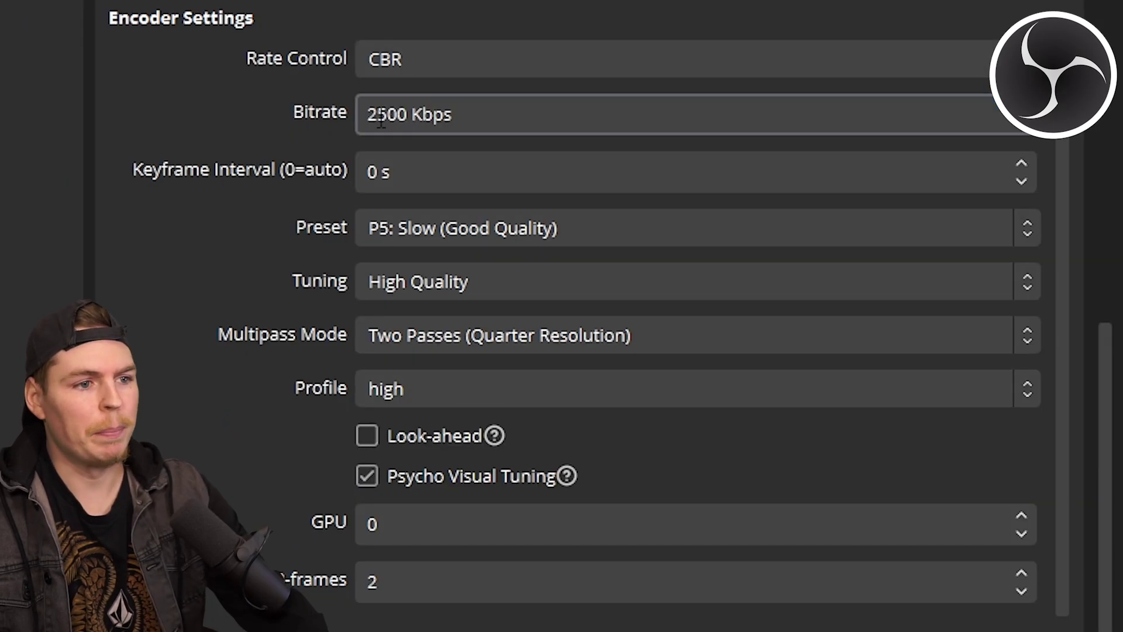
left_click(389, 117)
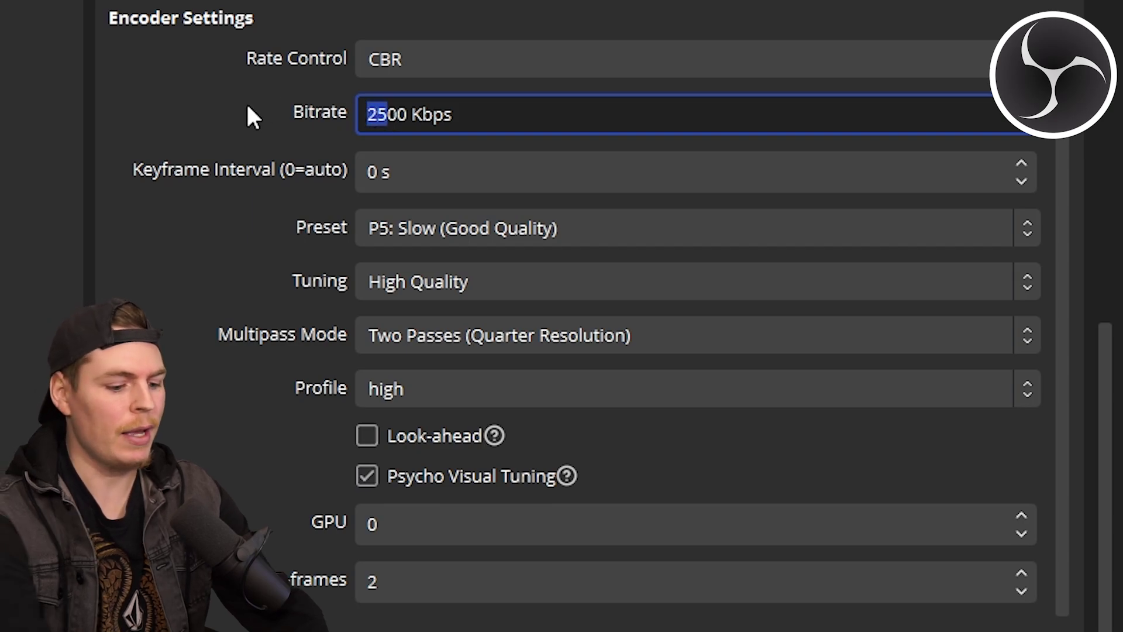
type("100")
left_click(386, 116)
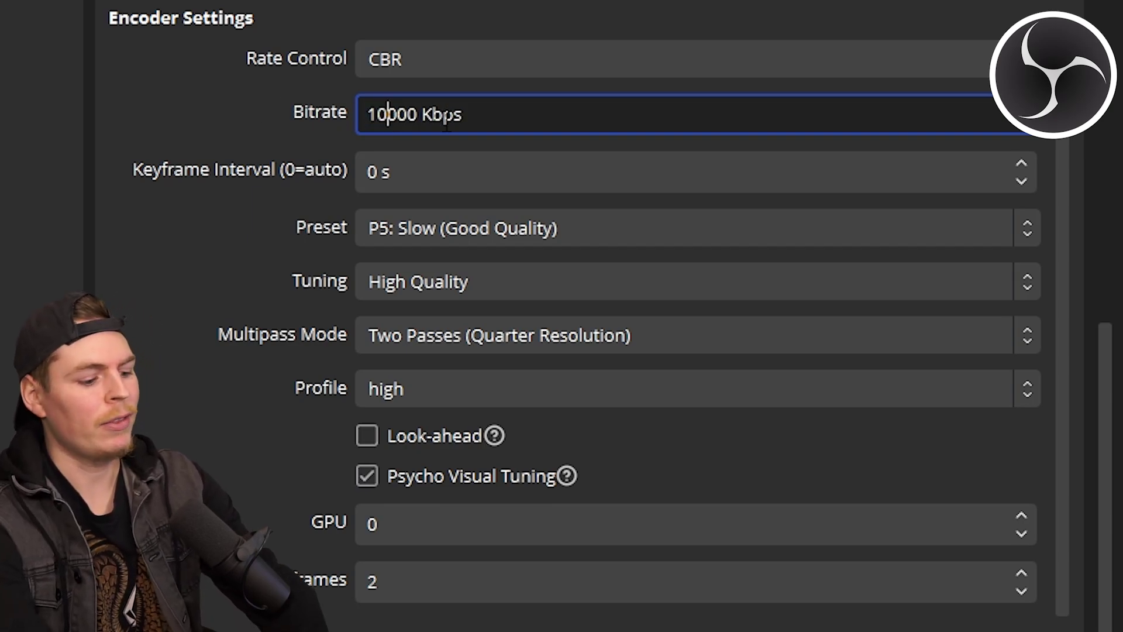
key("BackSpace")
key("BackSpace")
type("25")
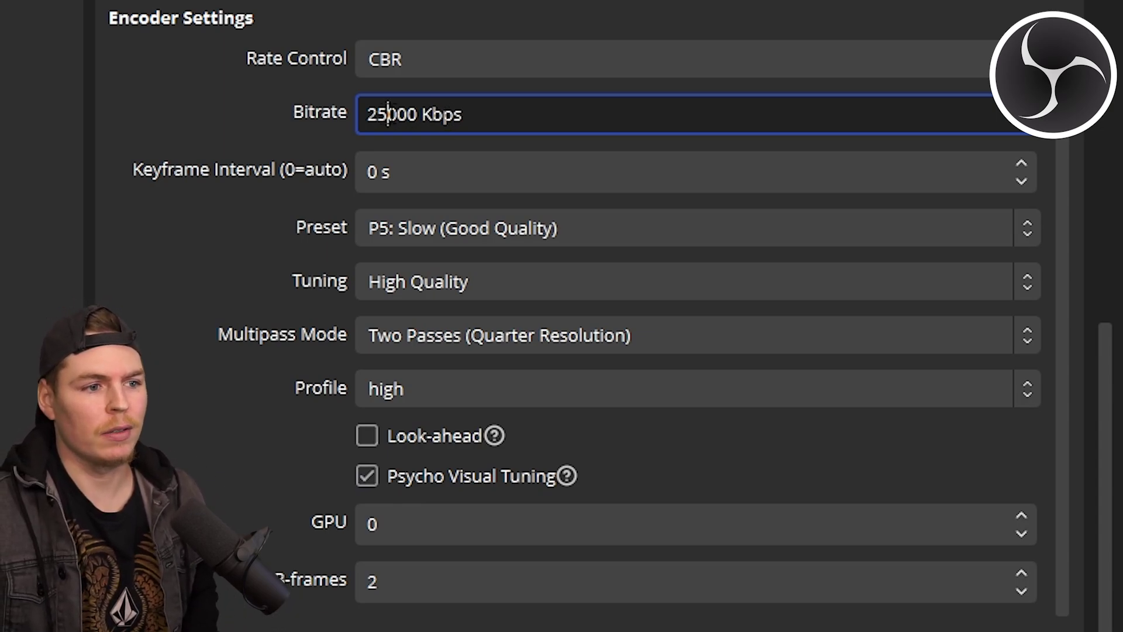
Set the keyframe interval to 2 s and the preset to P7: Slowest (Best Quality).
double_click(378, 169)
type("2")
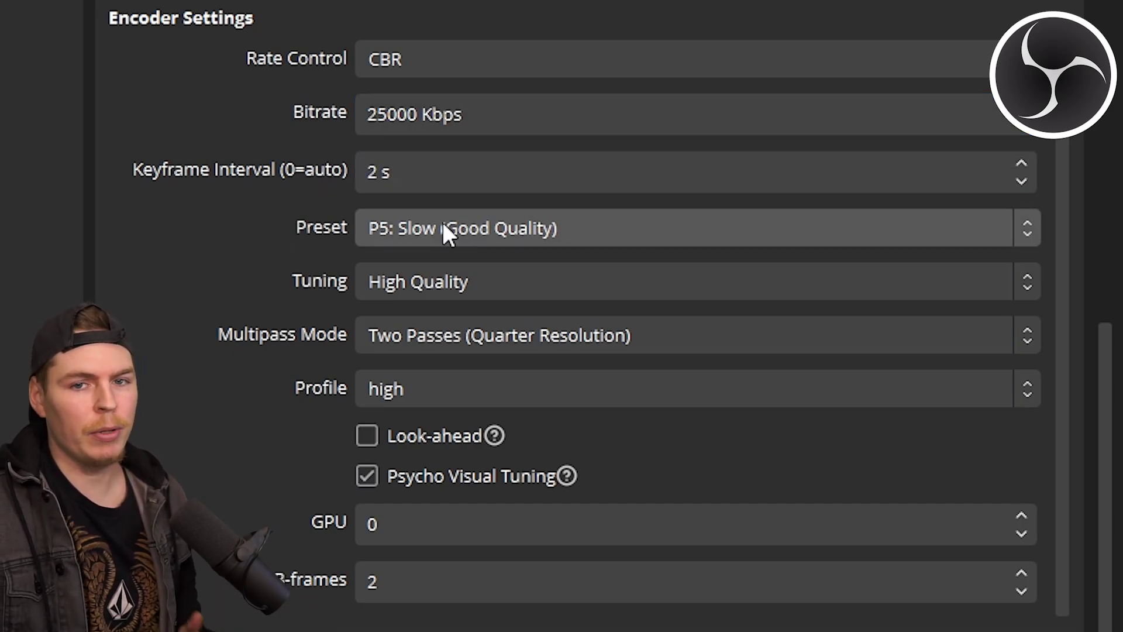
left_click(443, 228)
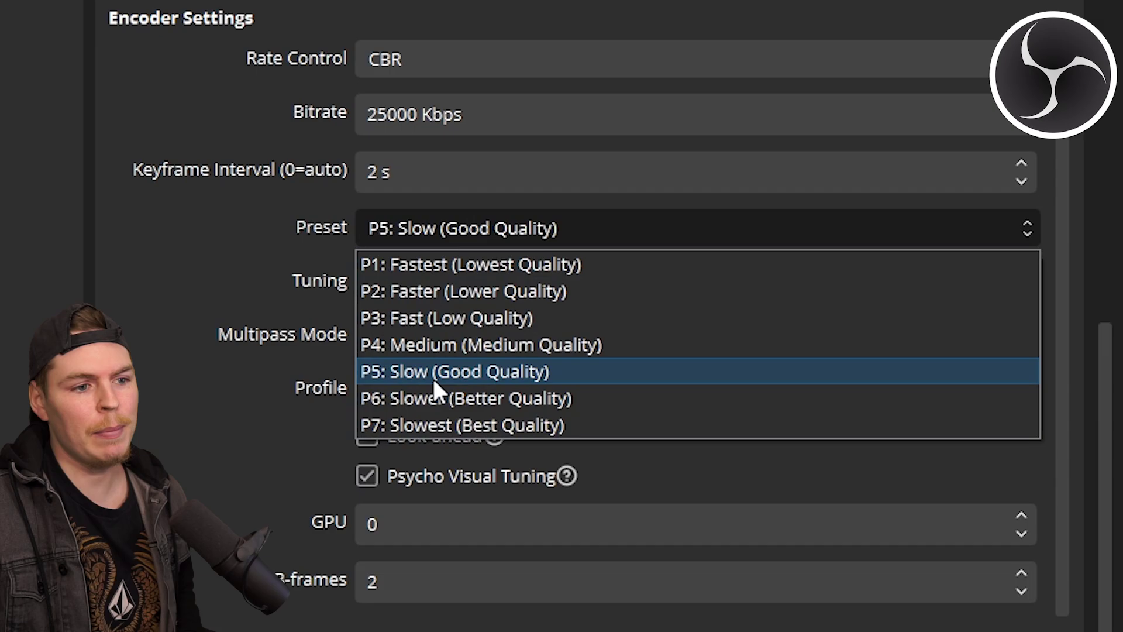
left_click(441, 421)
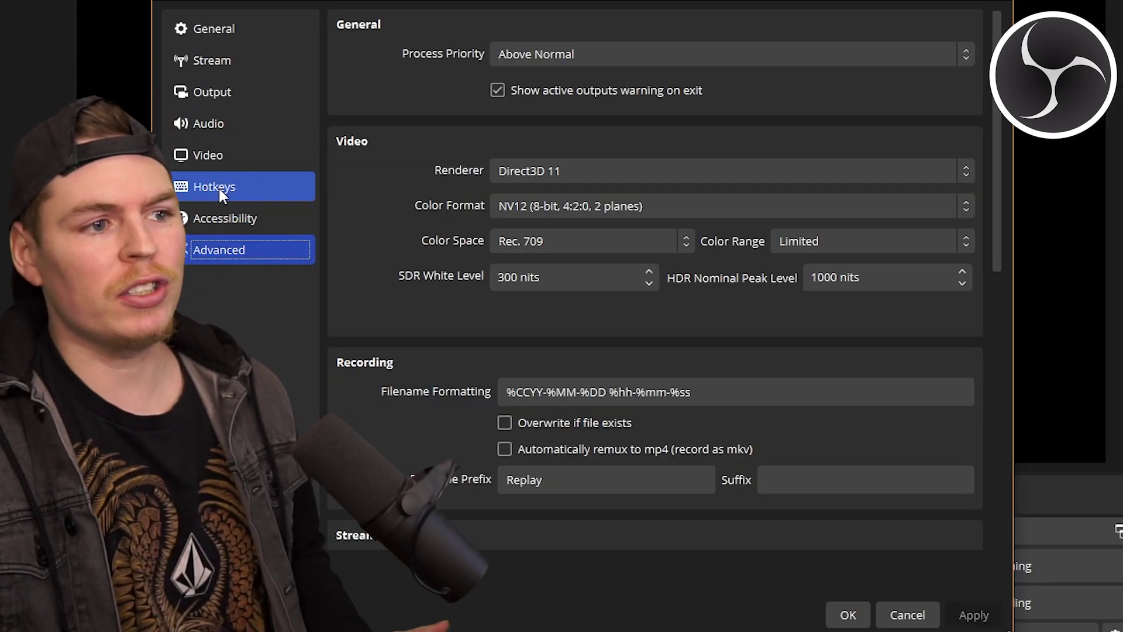
Glance over the Hotkeys and General pages, then apply and close Settings.
left_click(218, 186)
left_click(213, 28)
scroll(448, 209, "down", 15)
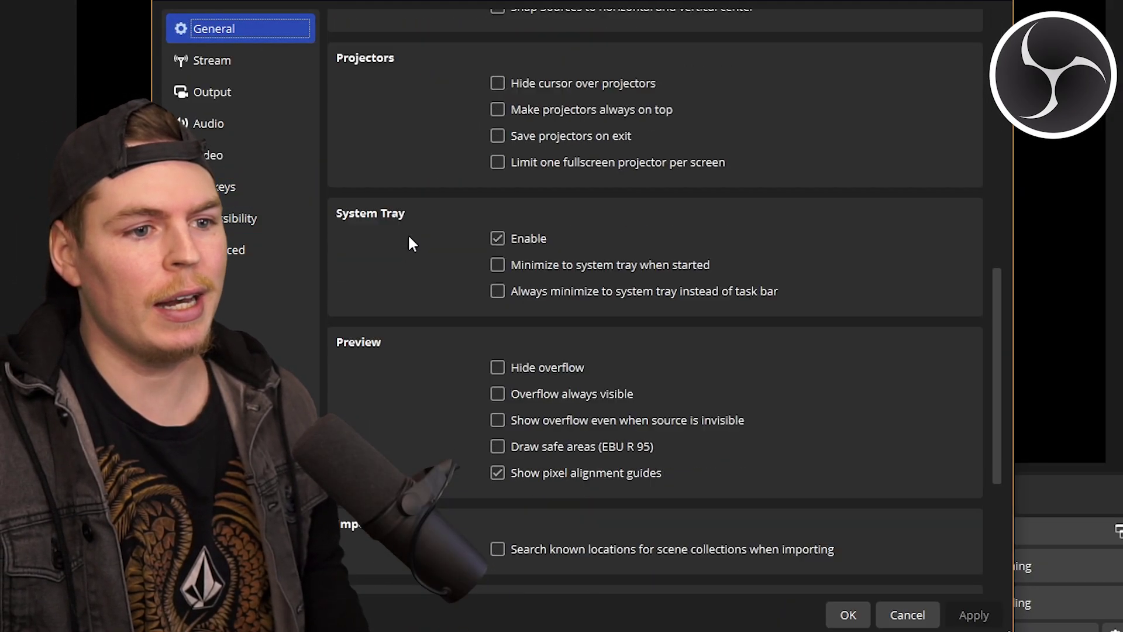
left_click(843, 616)
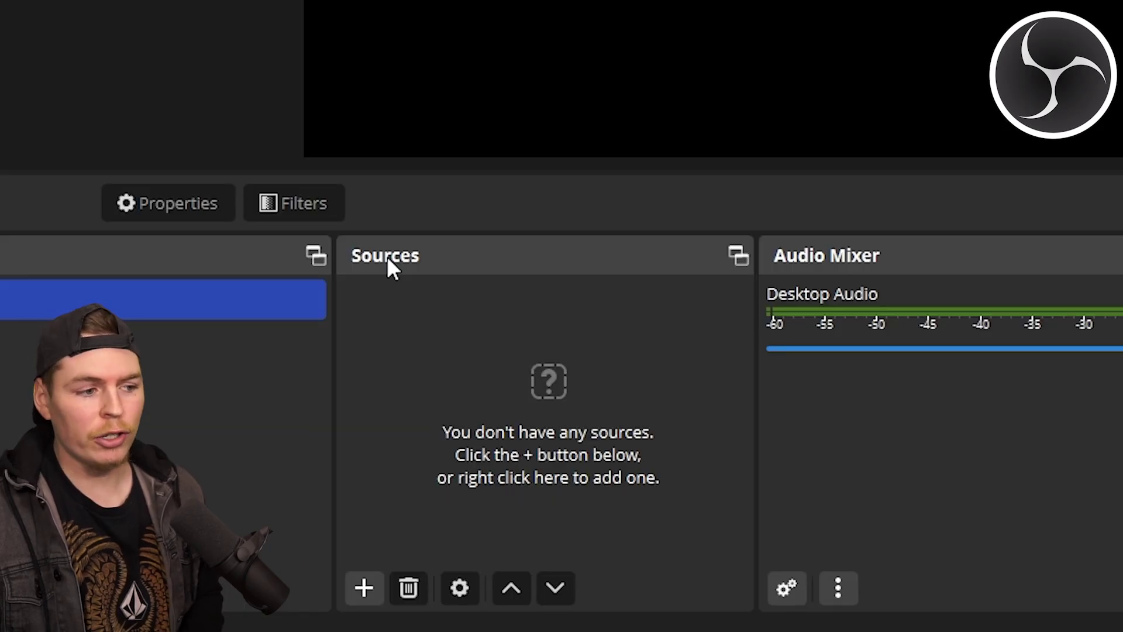
Add a new Game Capture source named Session.
left_click(370, 589)
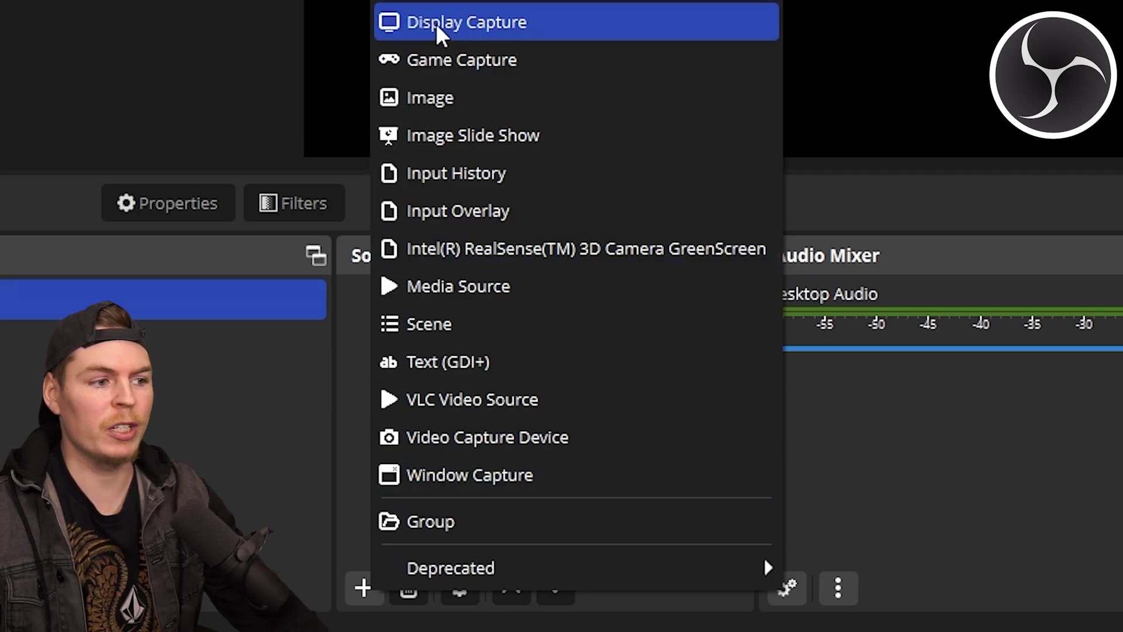
left_click(448, 65)
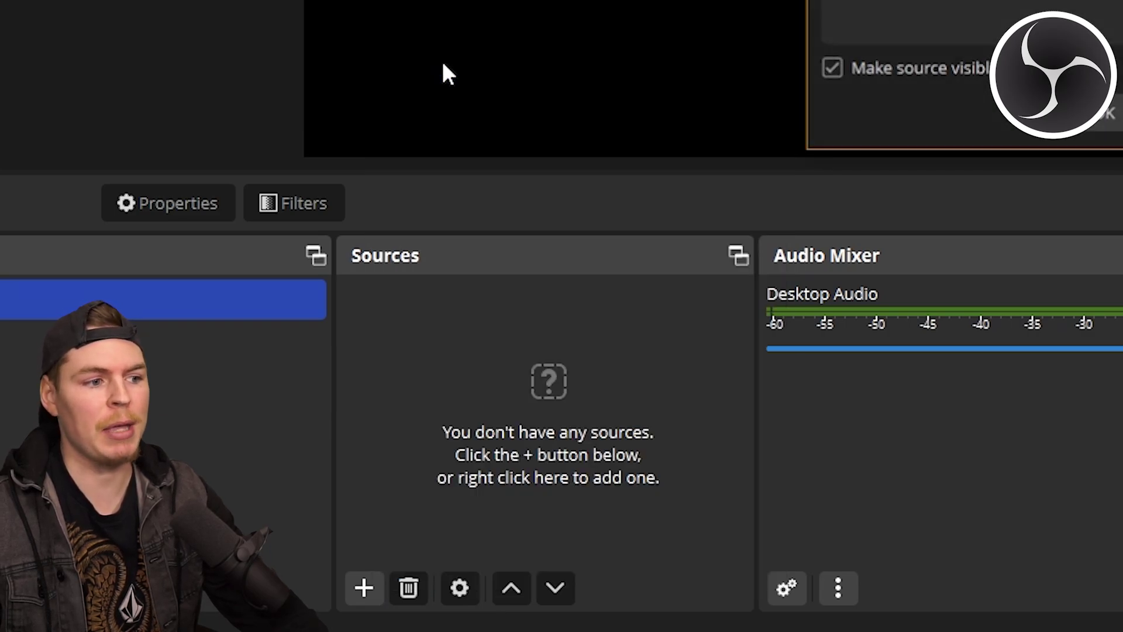
type("Session")
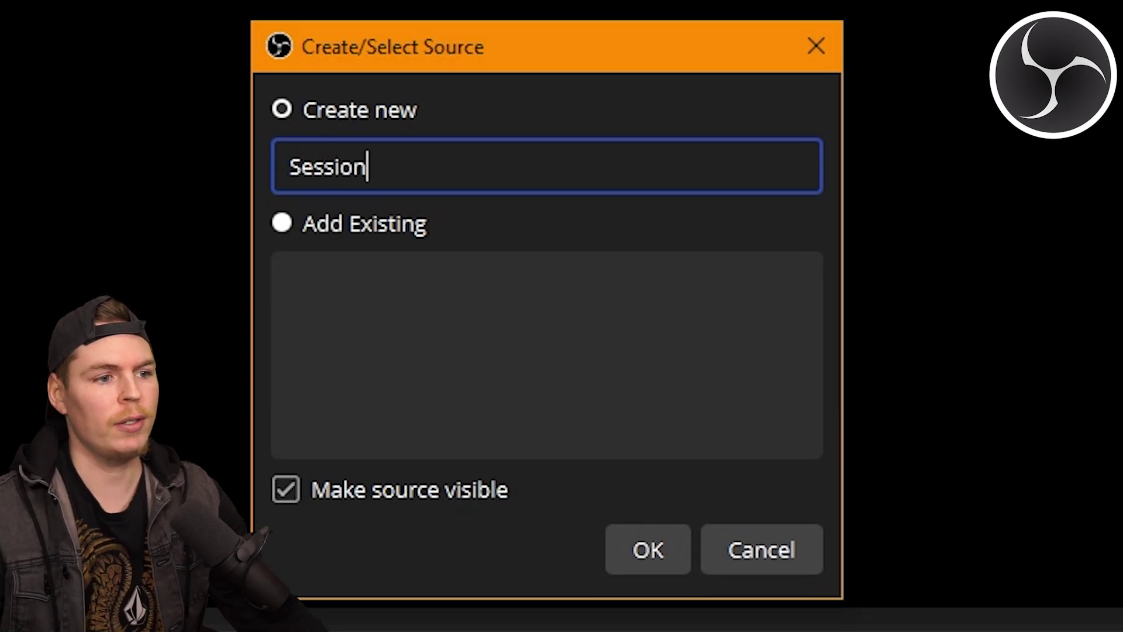
key("Return")
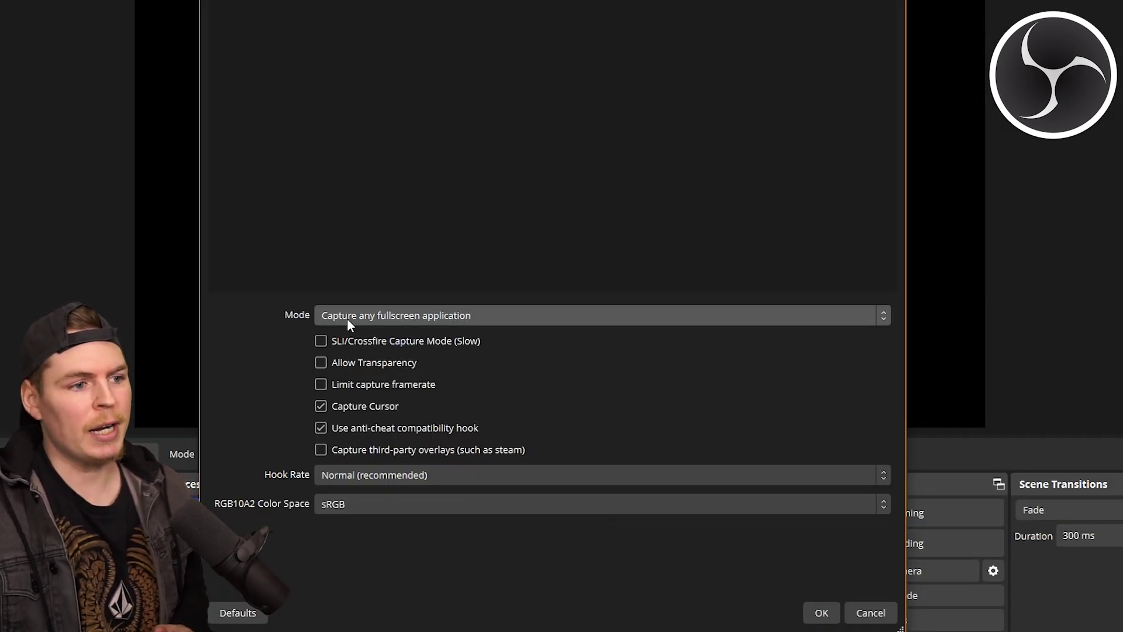
Set the capture mode to a specific window and pick the Session game window.
left_click(348, 321)
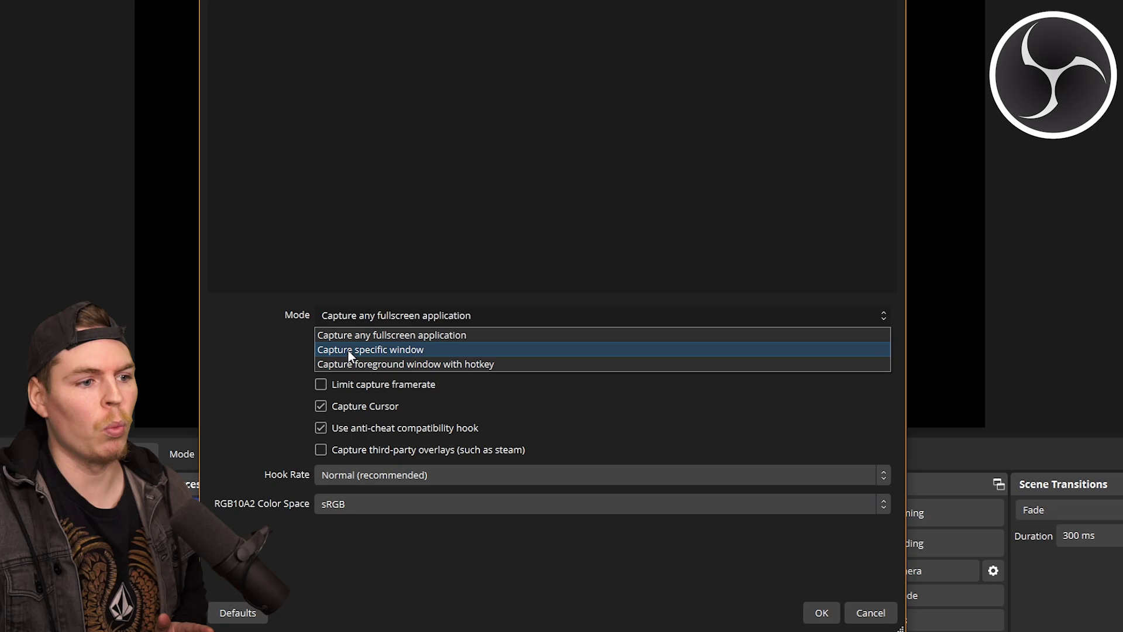
left_click(350, 351)
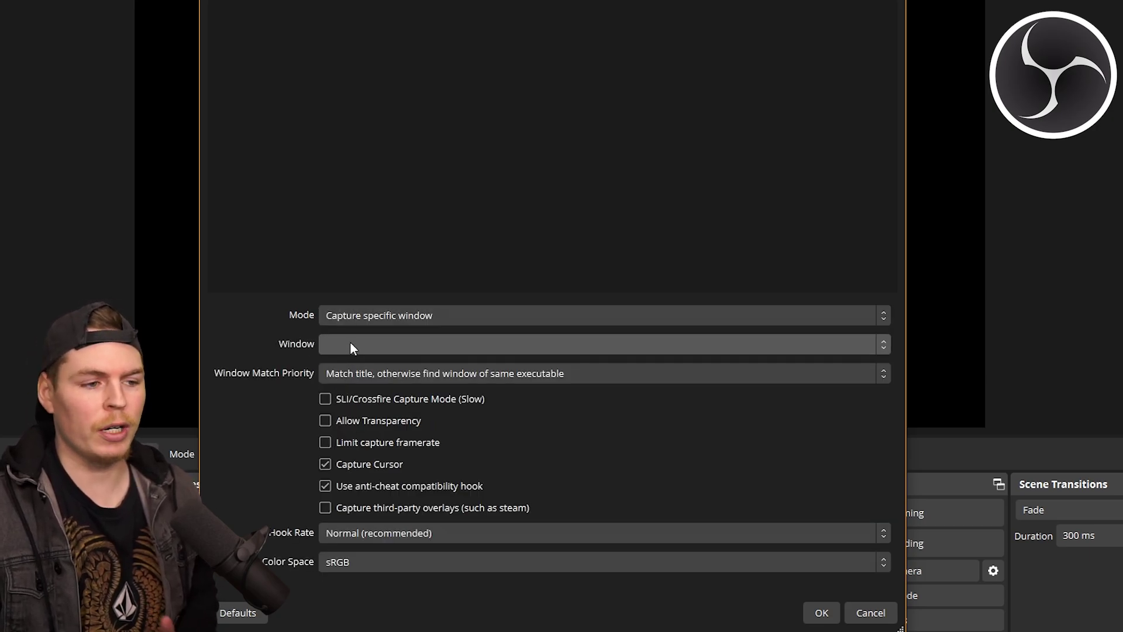
left_click(351, 346)
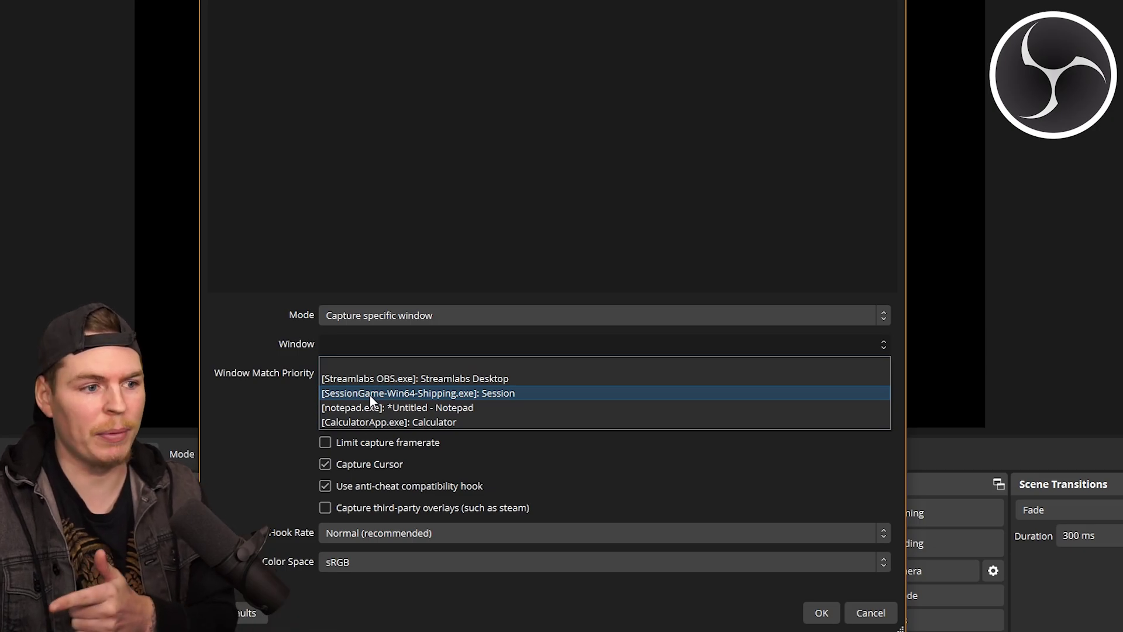
left_click(446, 389)
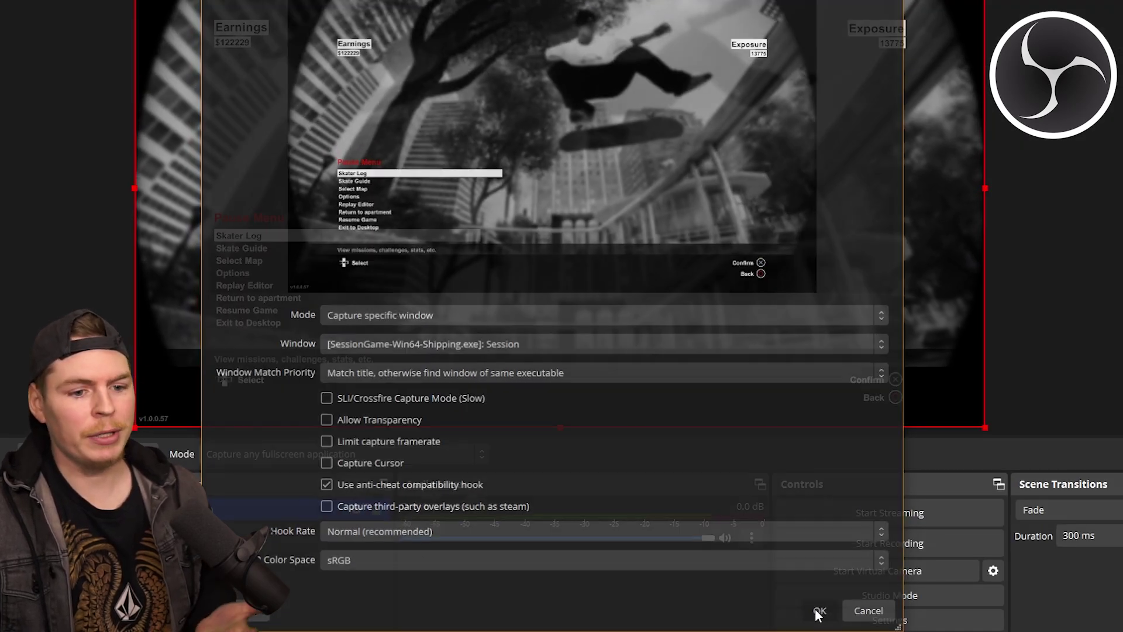
Confirm the capture properties, nudge Desktop Audio down to -0.8 dB, then record and stop a short clip.
left_click(815, 608)
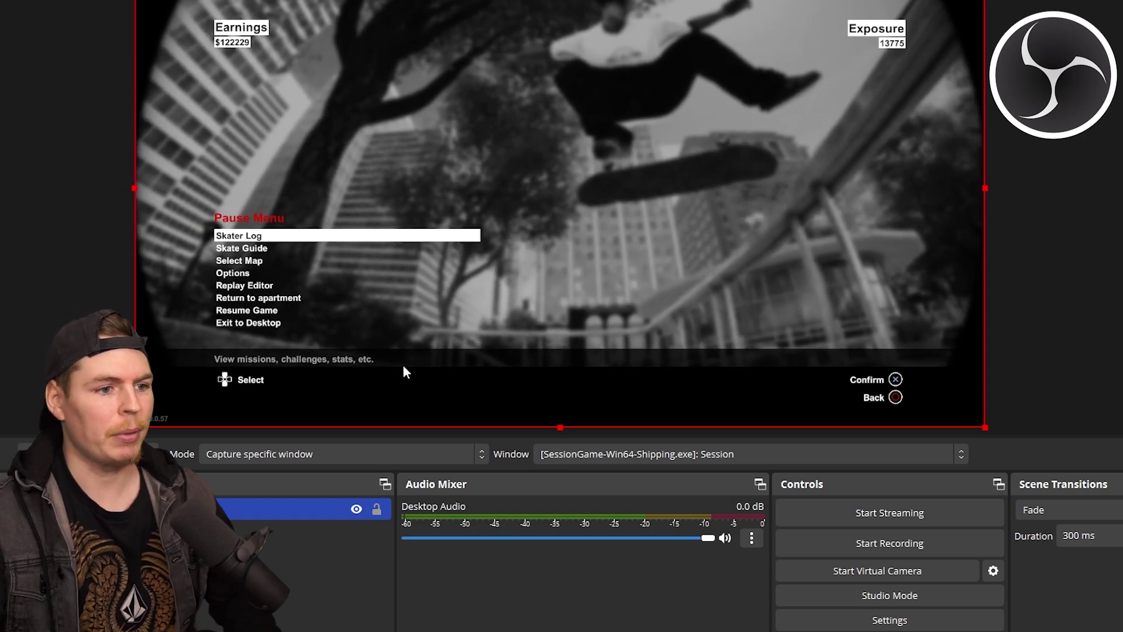
left_click_drag(708, 538, 704, 543)
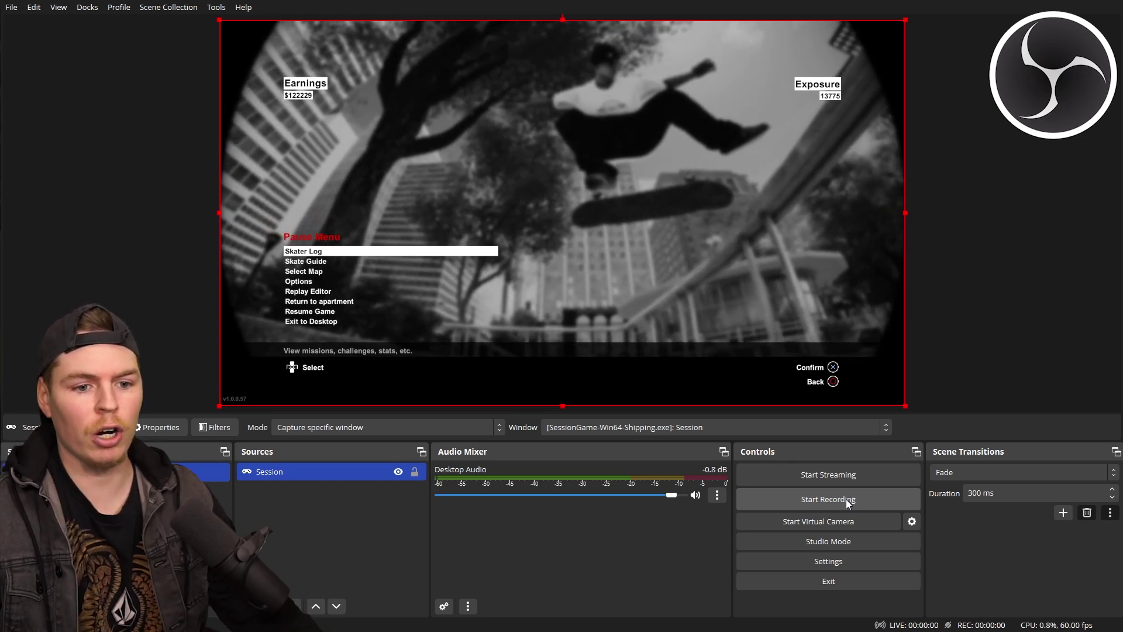
left_click(846, 500)
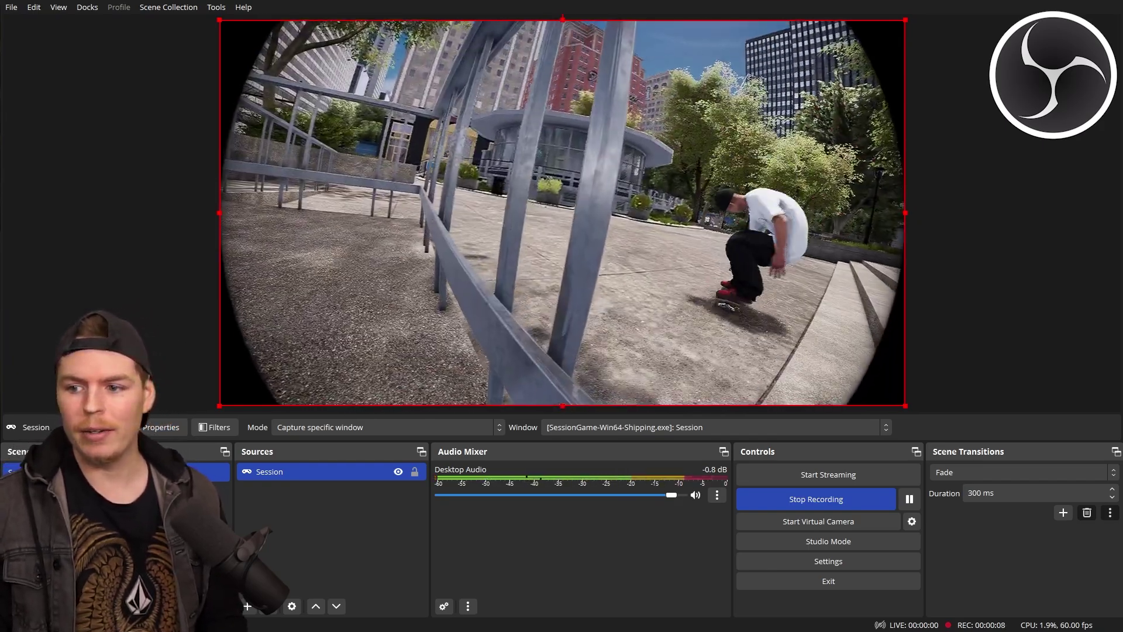
left_click(773, 505)
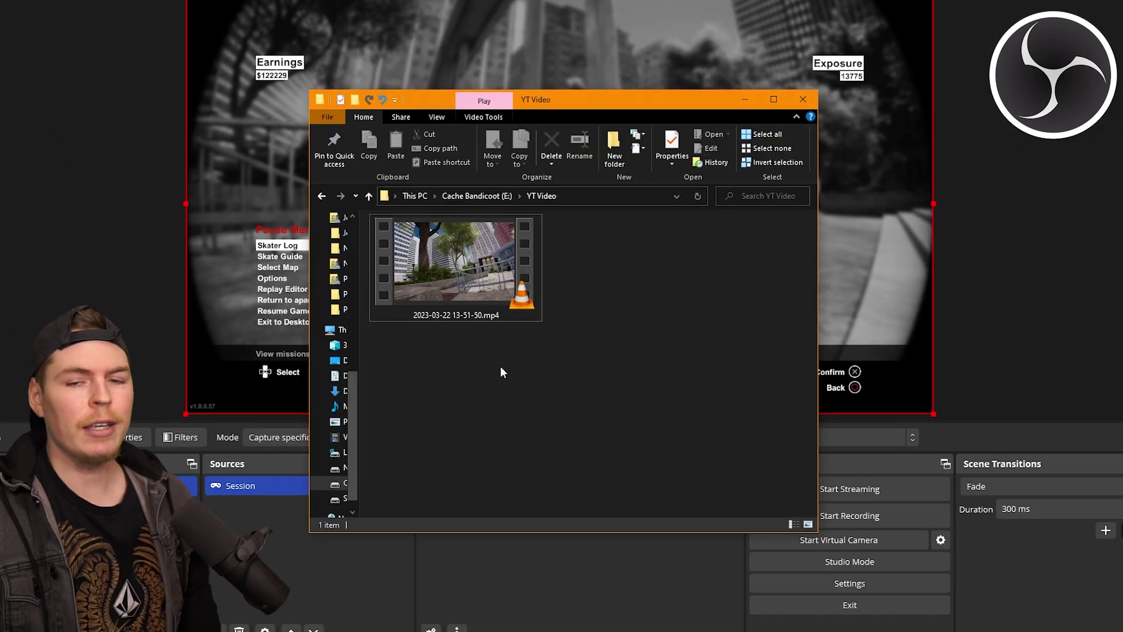
double_click(457, 255)
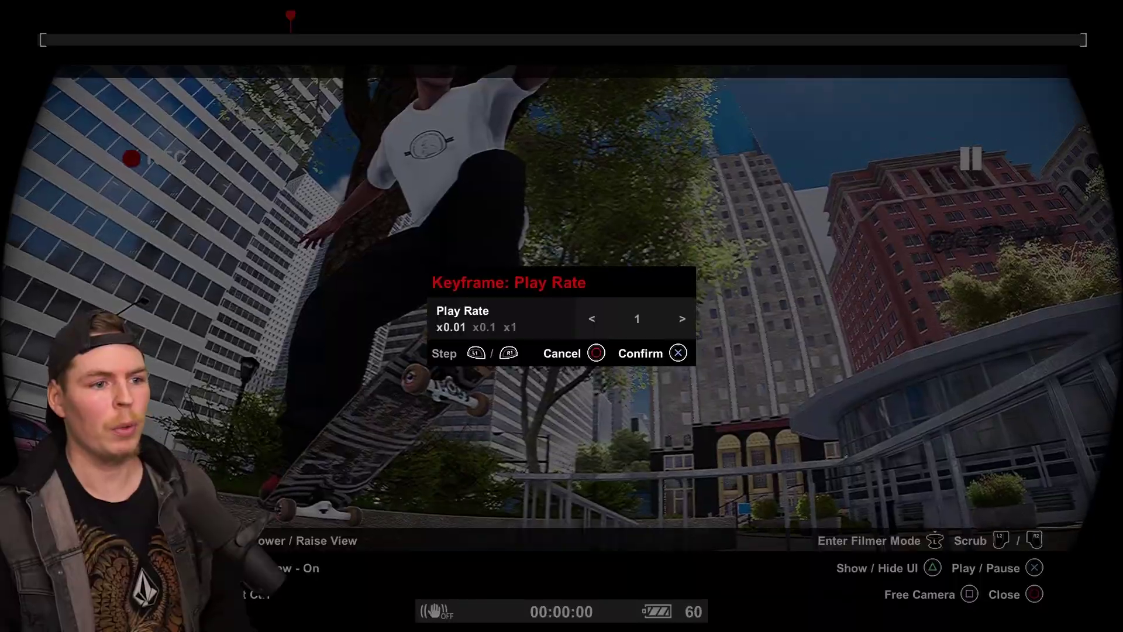
key("Return")
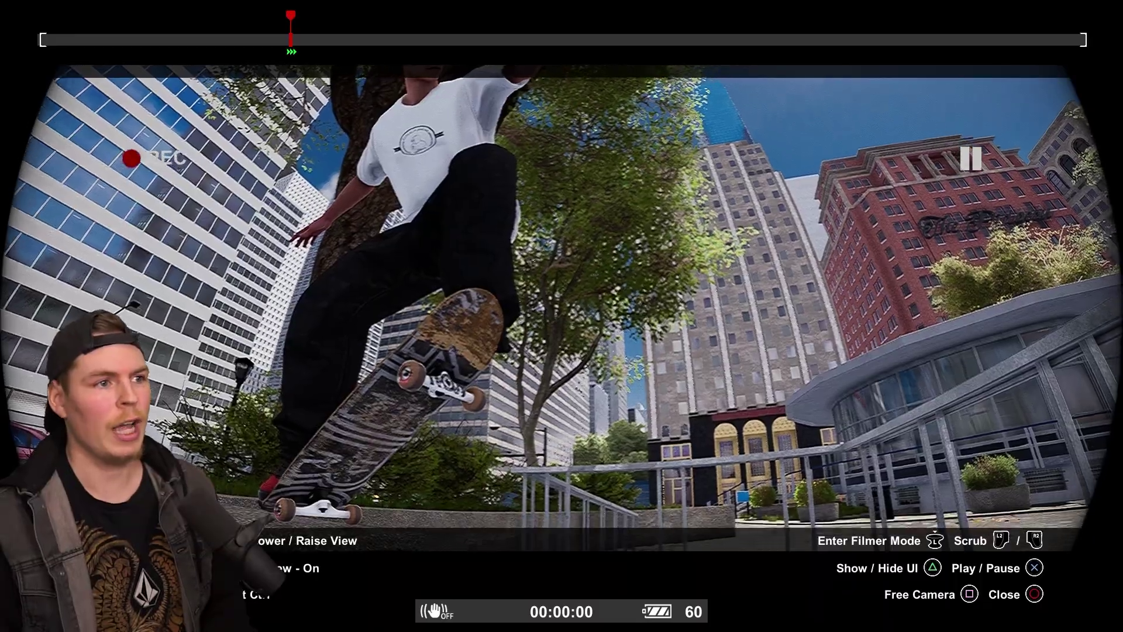